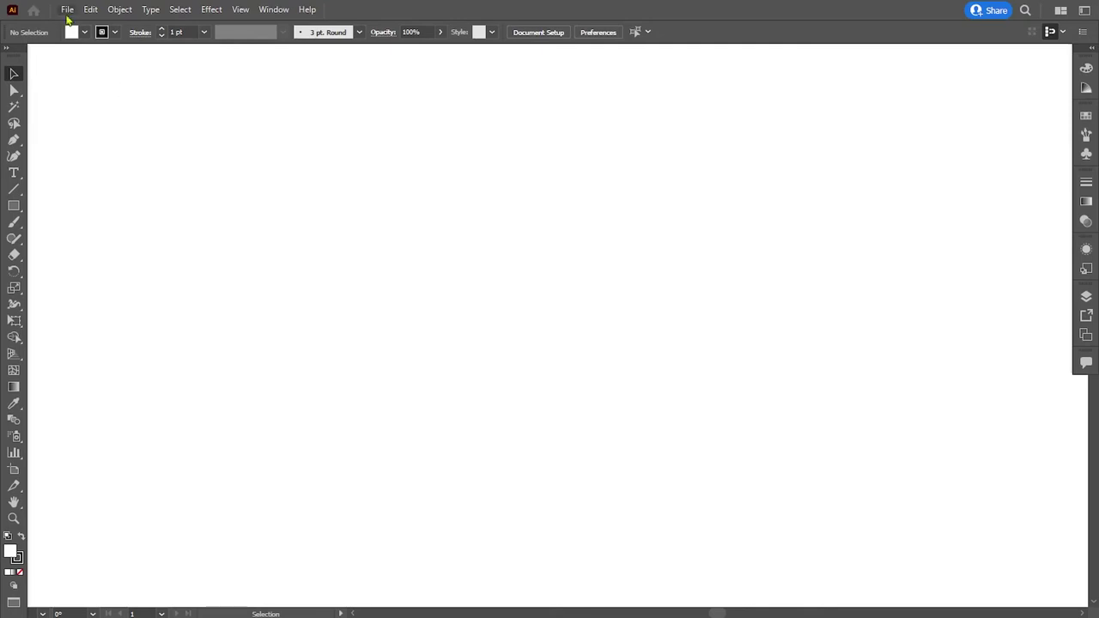
Start a new document called 'Bee logo design' at 1000 × 1000 px
{"action": "left_click", "coordinate": [67, 12]}
{"action": "left_click", "coordinate": [86, 27]}
{"action": "type", "text": "Bee logo design"}
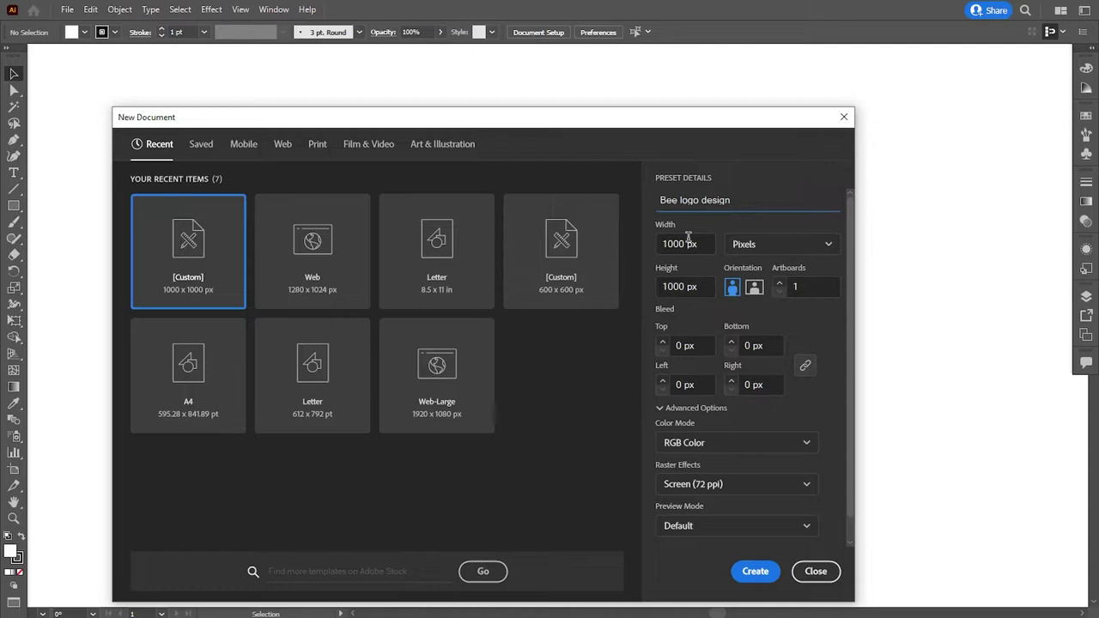
{"action": "left_click_drag", "start_coordinate": [687, 244], "coordinate": [653, 247]}
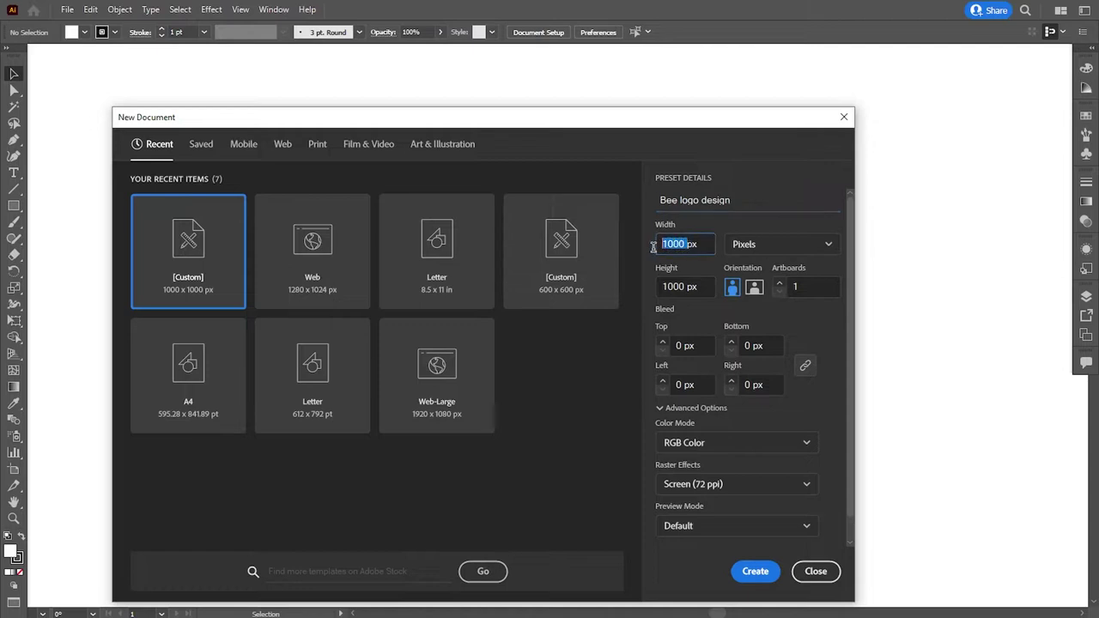
{"action": "left_click_drag", "start_coordinate": [680, 286], "coordinate": [661, 295]}
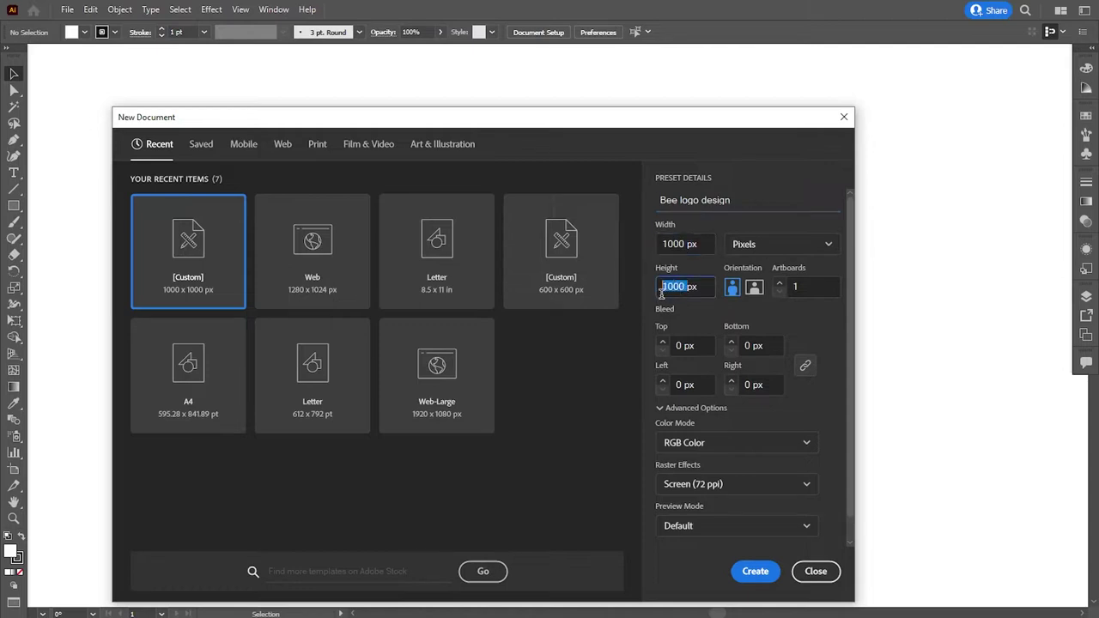
{"action": "left_click", "coordinate": [753, 571]}
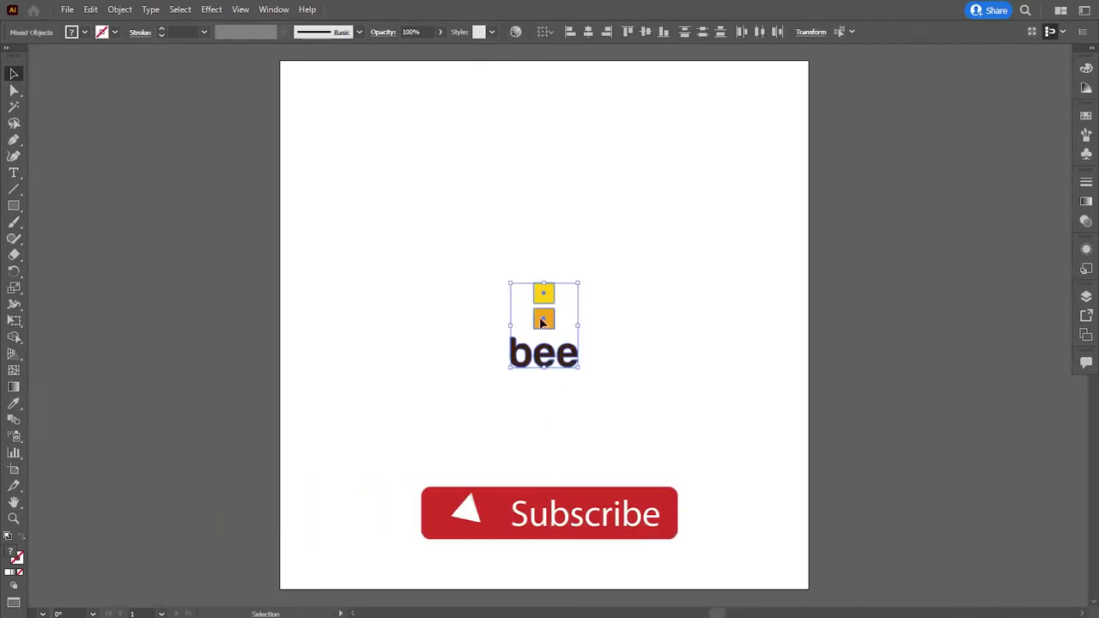
Move the reference logo off the artboard and draw a tall rectangle filled with the text's brown
{"action": "left_click_drag", "start_coordinate": [541, 322], "coordinate": [233, 322]}
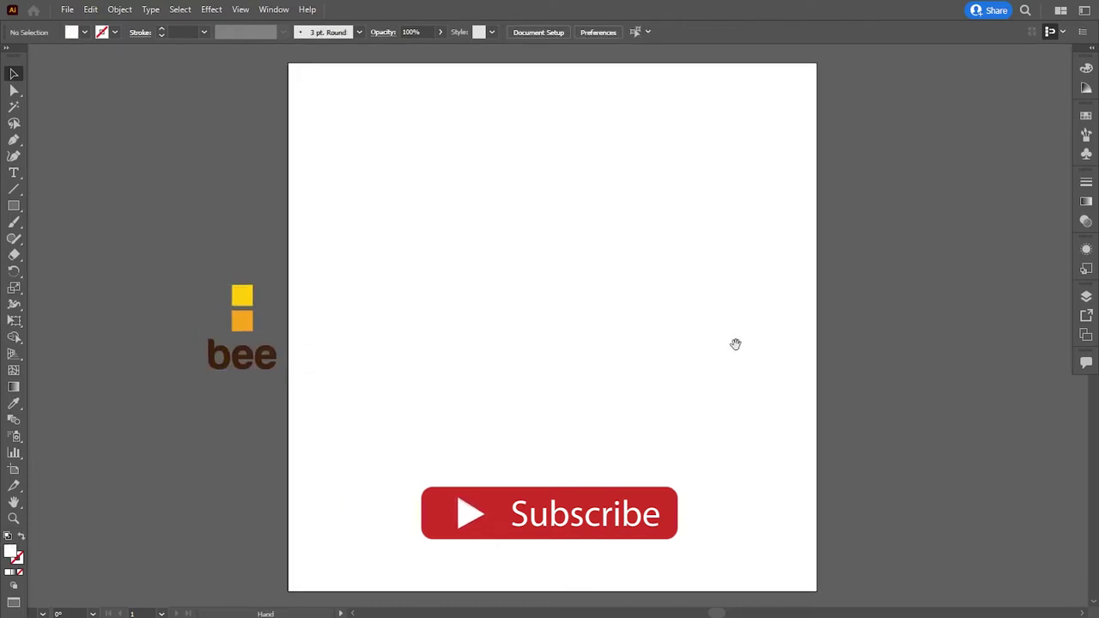
{"action": "key", "text": "m"}
{"action": "left_click_drag", "start_coordinate": [495, 229], "coordinate": [570, 369]}
{"action": "left_click", "coordinate": [13, 405]}
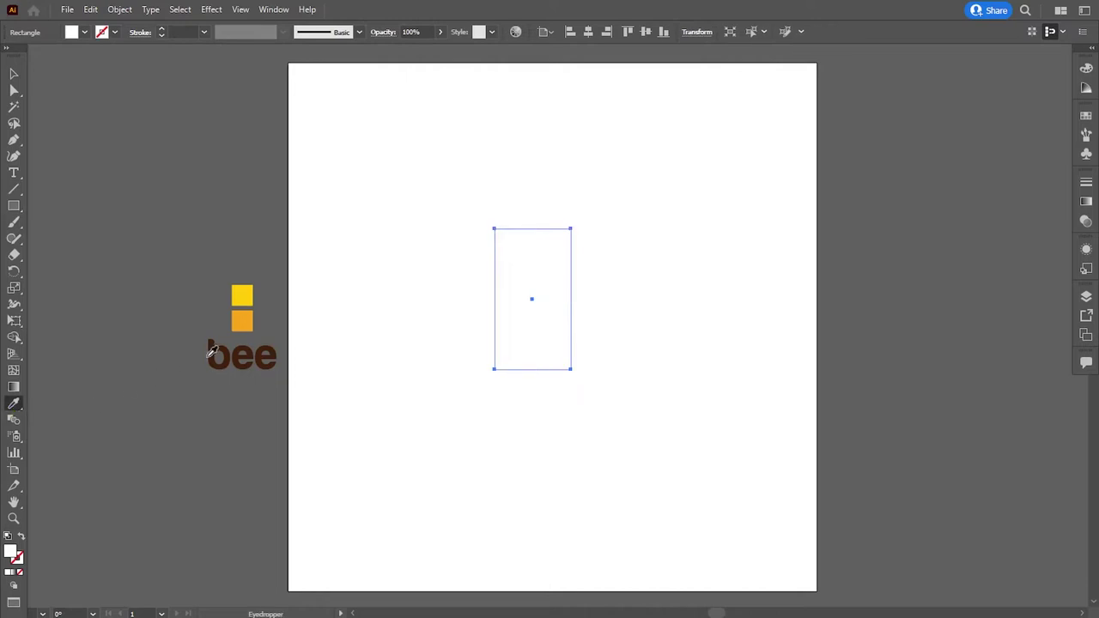
{"action": "left_click", "coordinate": [230, 345]}
Resize the brown rectangle to about 125 × 200 px
{"action": "key", "text": "v"}
{"action": "left_click", "coordinate": [621, 316]}
{"action": "key", "text": "ctrl+equal"}
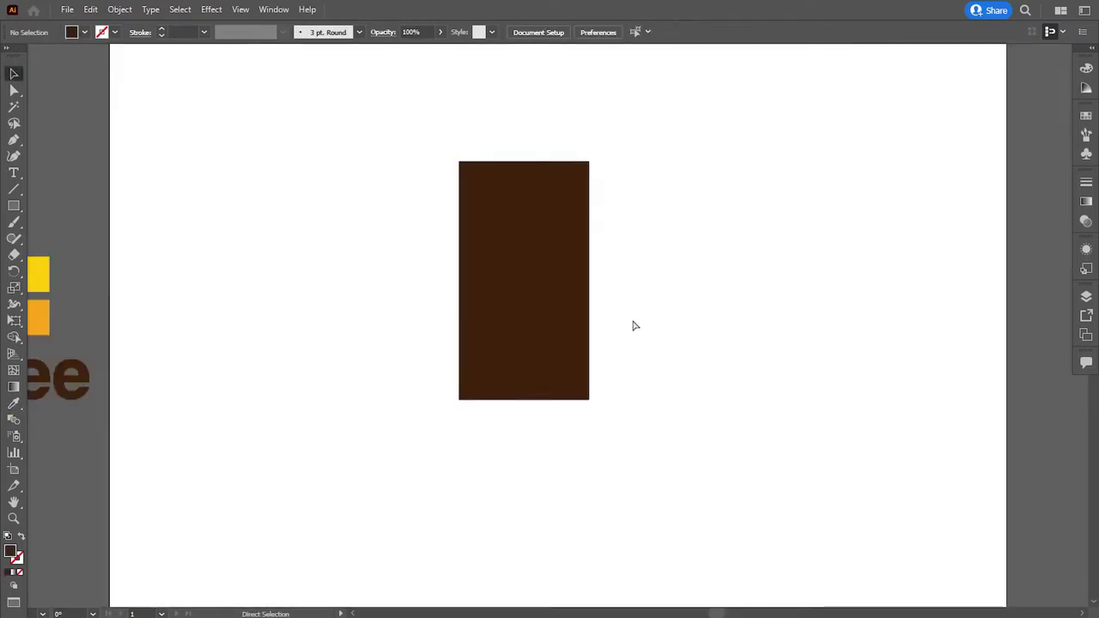
{"action": "key", "text": "ctrl+equal"}
{"action": "scroll", "coordinate": [642, 316], "scroll_direction": "up", "scroll_amount": 2}
{"action": "left_click", "coordinate": [549, 360]}
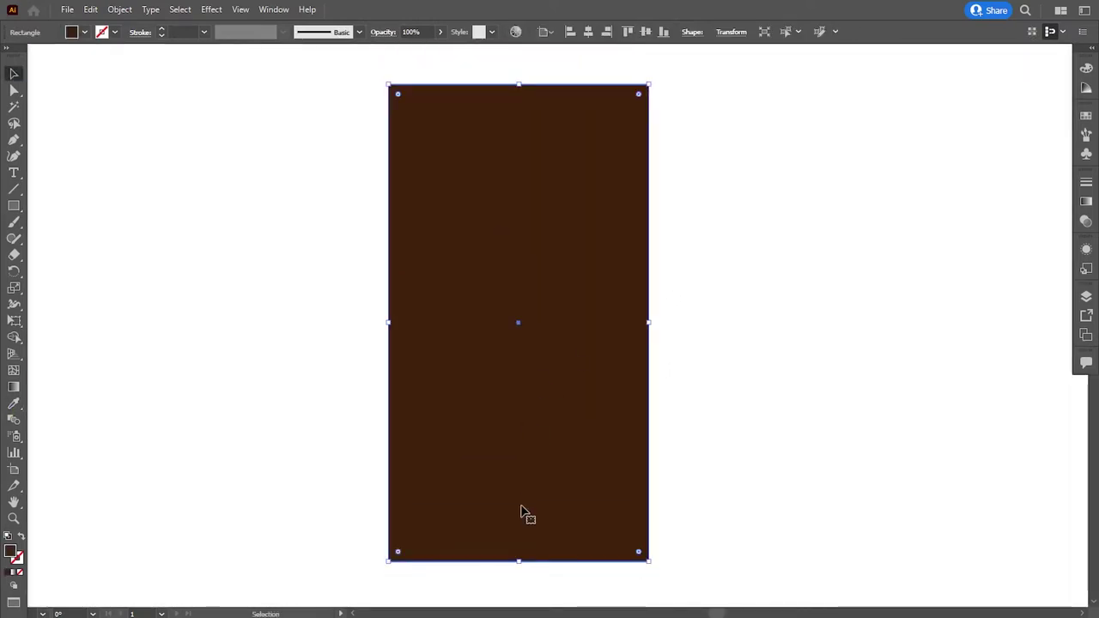
{"action": "left_click_drag", "start_coordinate": [519, 559], "coordinate": [518, 464]}
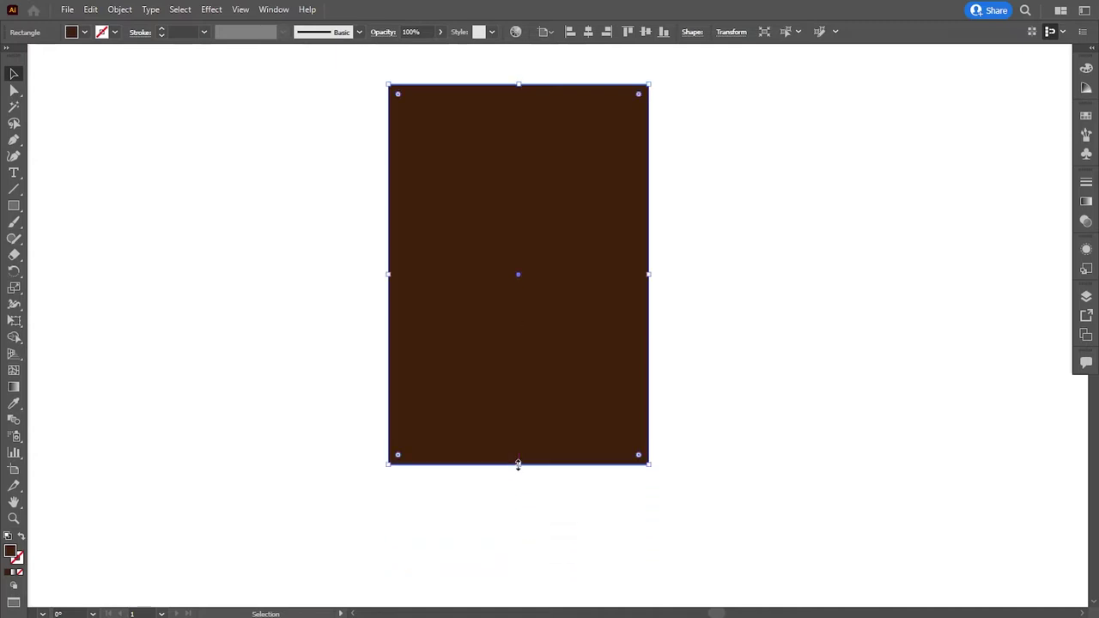
{"action": "left_click_drag", "start_coordinate": [645, 273], "coordinate": [639, 277]}
{"action": "left_click_drag", "start_coordinate": [517, 464], "coordinate": [520, 454]}
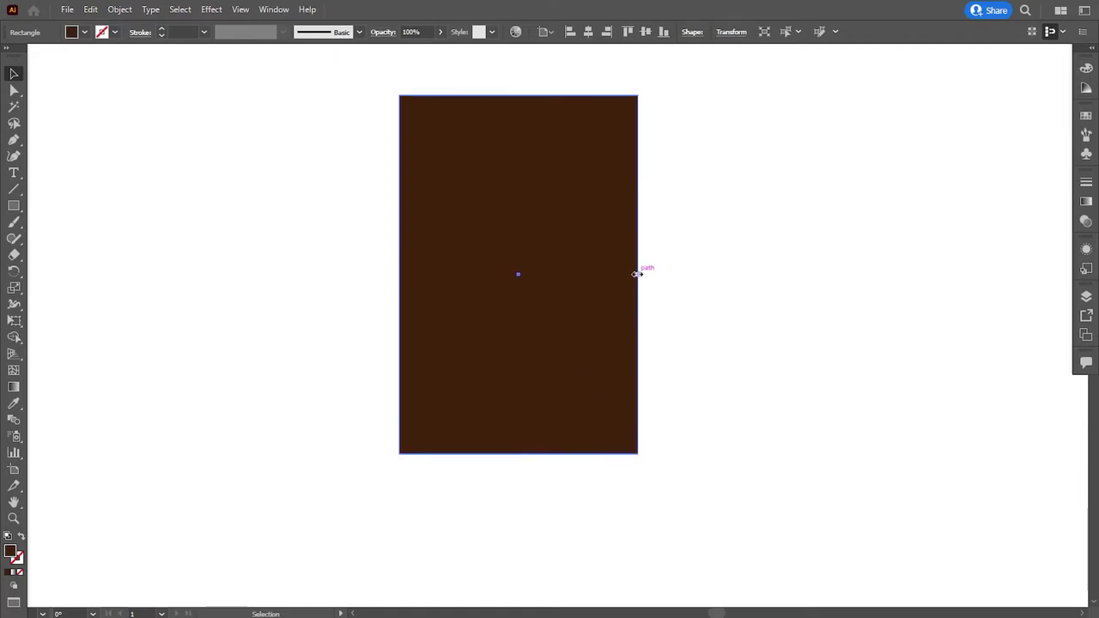
{"action": "left_click_drag", "start_coordinate": [636, 273], "coordinate": [631, 274]}
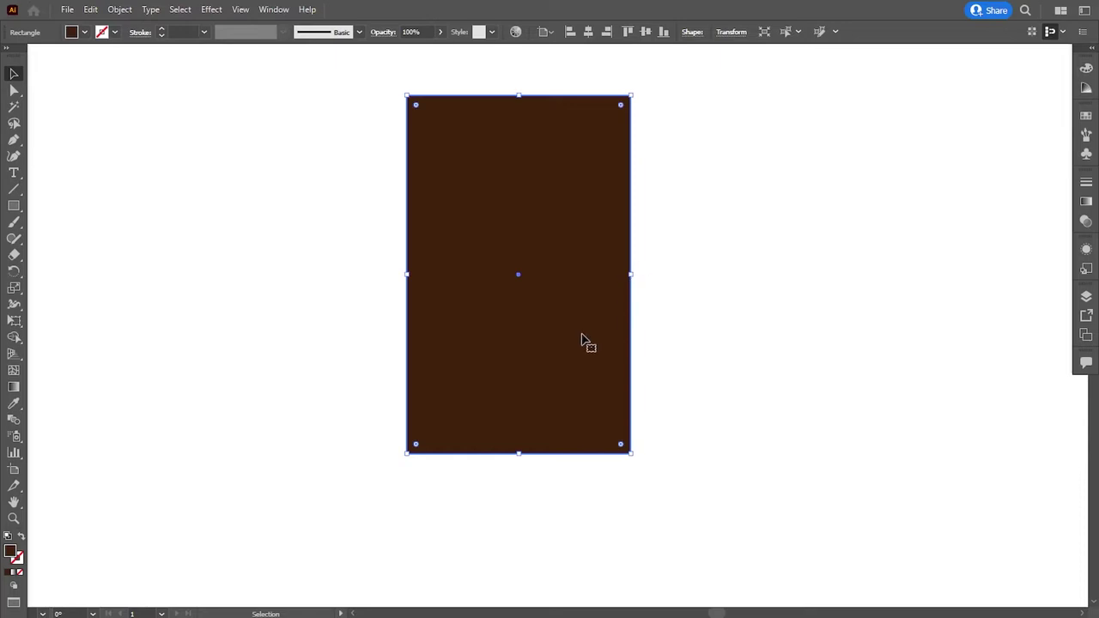
{"action": "left_click_drag", "start_coordinate": [518, 95], "coordinate": [519, 101]}
Swap the brown fill to an outline and set its stroke weight to 12 pt
{"action": "left_click", "coordinate": [20, 537]}
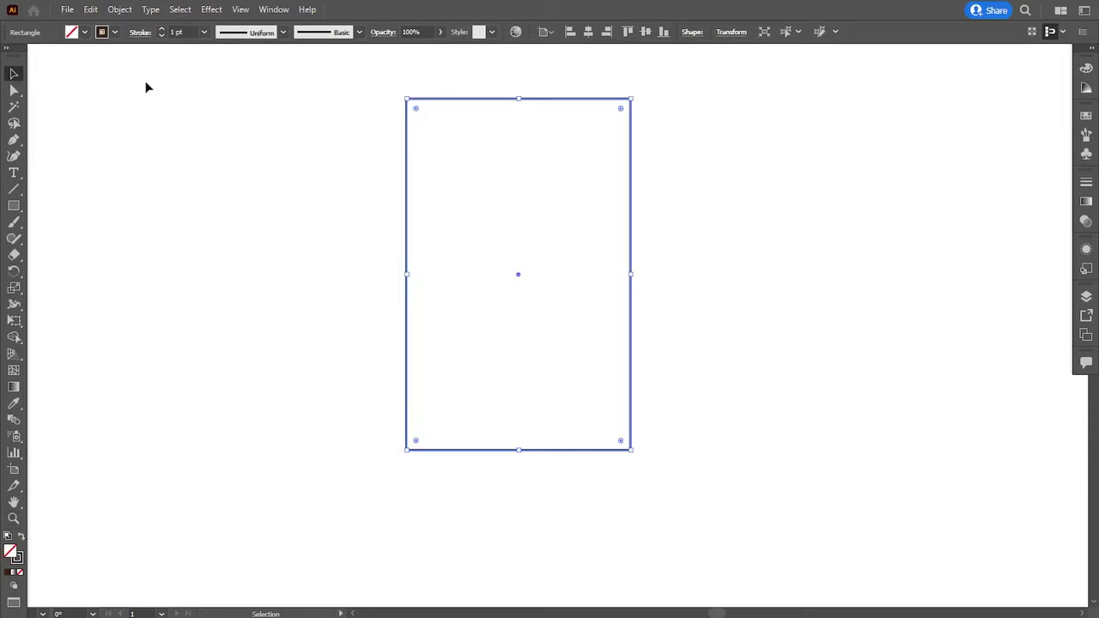
{"action": "left_click", "coordinate": [176, 32]}
{"action": "type", "text": "12"}
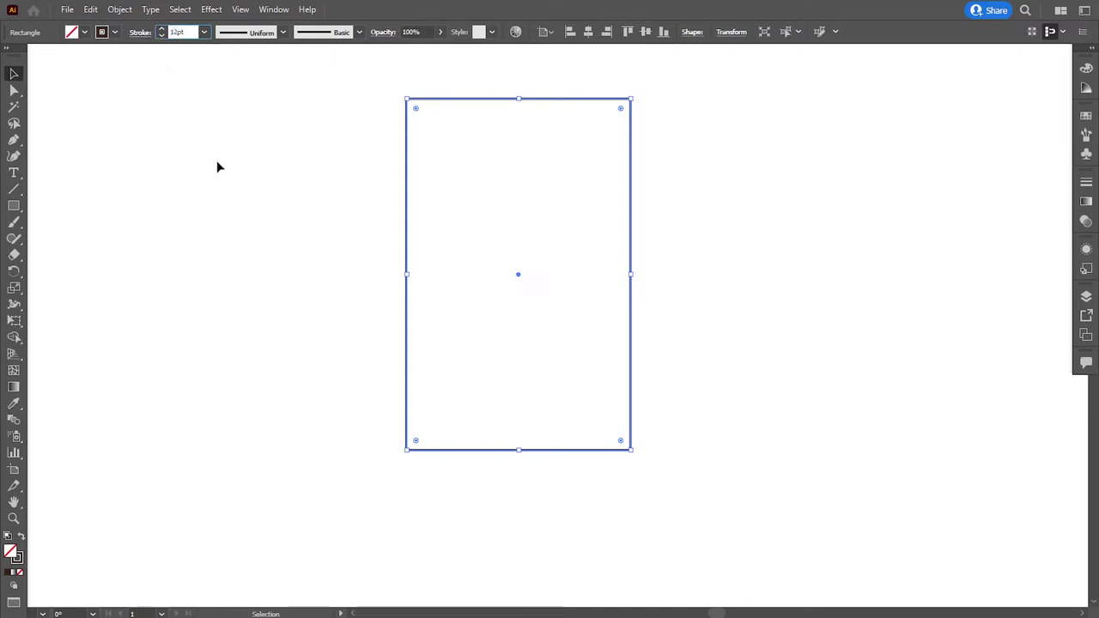
{"action": "key", "text": "Return"}
Fine-tune the outlined frame's height and width slightly
{"action": "left_click", "coordinate": [250, 254]}
{"action": "left_click_drag", "start_coordinate": [515, 464], "coordinate": [514, 452]}
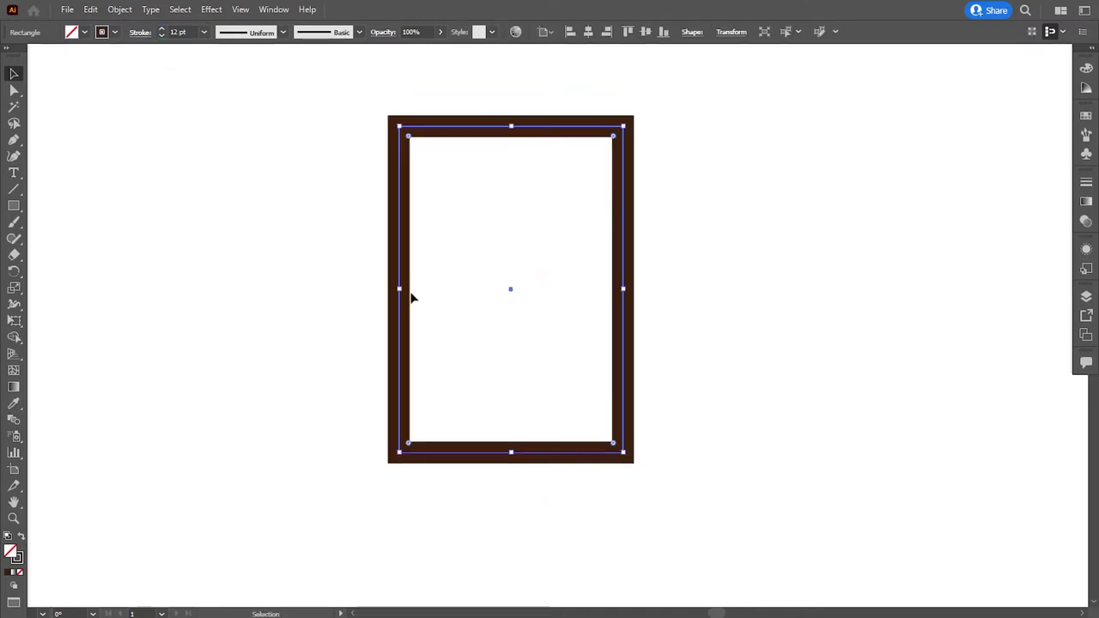
{"action": "left_click_drag", "start_coordinate": [402, 289], "coordinate": [405, 289]}
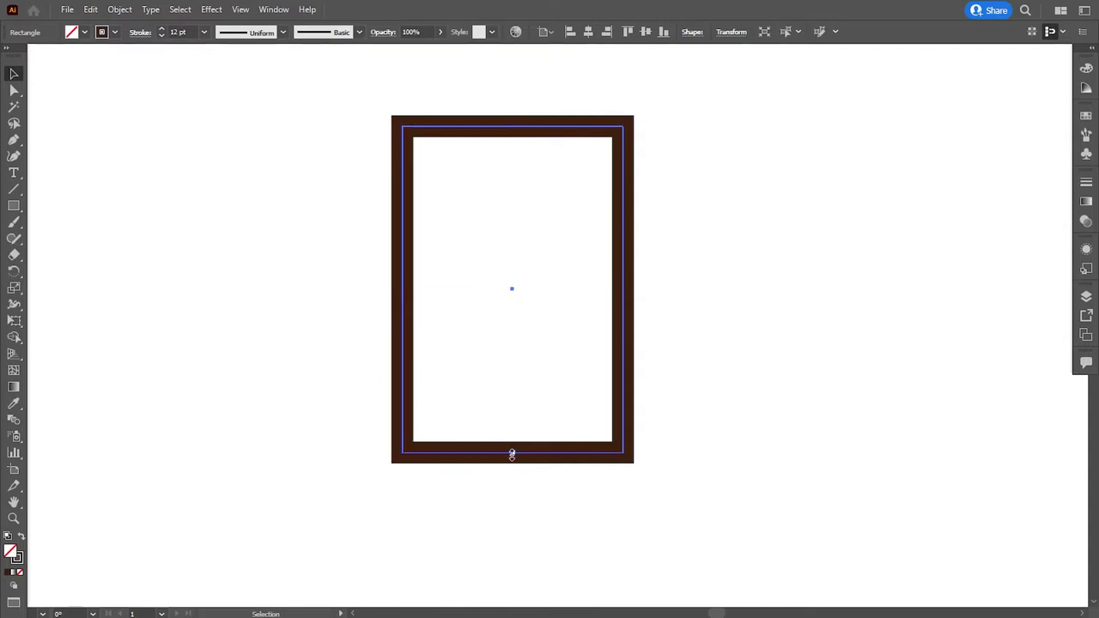
{"action": "left_click_drag", "start_coordinate": [512, 455], "coordinate": [512, 446]}
{"action": "left_click_drag", "start_coordinate": [402, 287], "coordinate": [406, 286]}
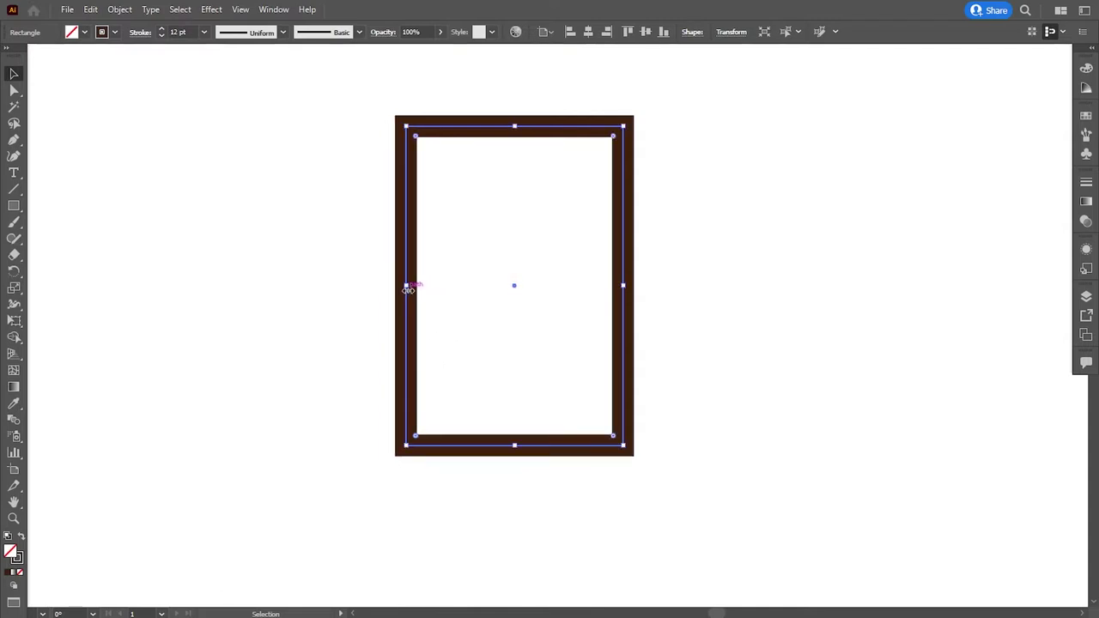
Round the frame's corners fully into a pill-shaped capsule
{"action": "left_click_drag", "start_coordinate": [613, 140], "coordinate": [501, 296]}
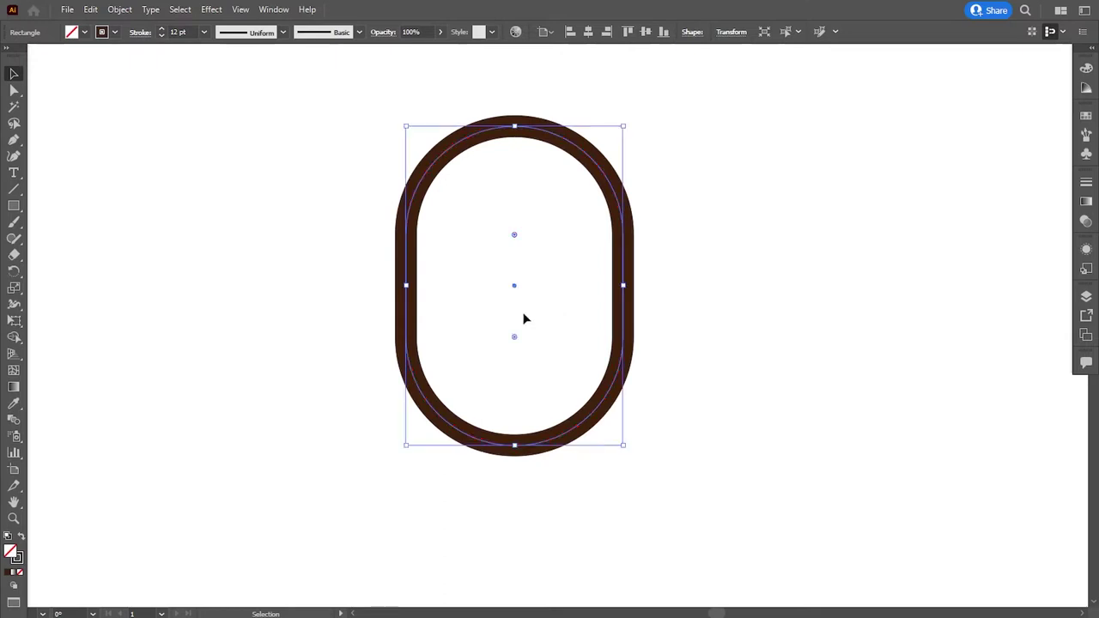
{"action": "key", "text": "ctrl+z"}
{"action": "left_click_drag", "start_coordinate": [514, 447], "coordinate": [514, 465]}
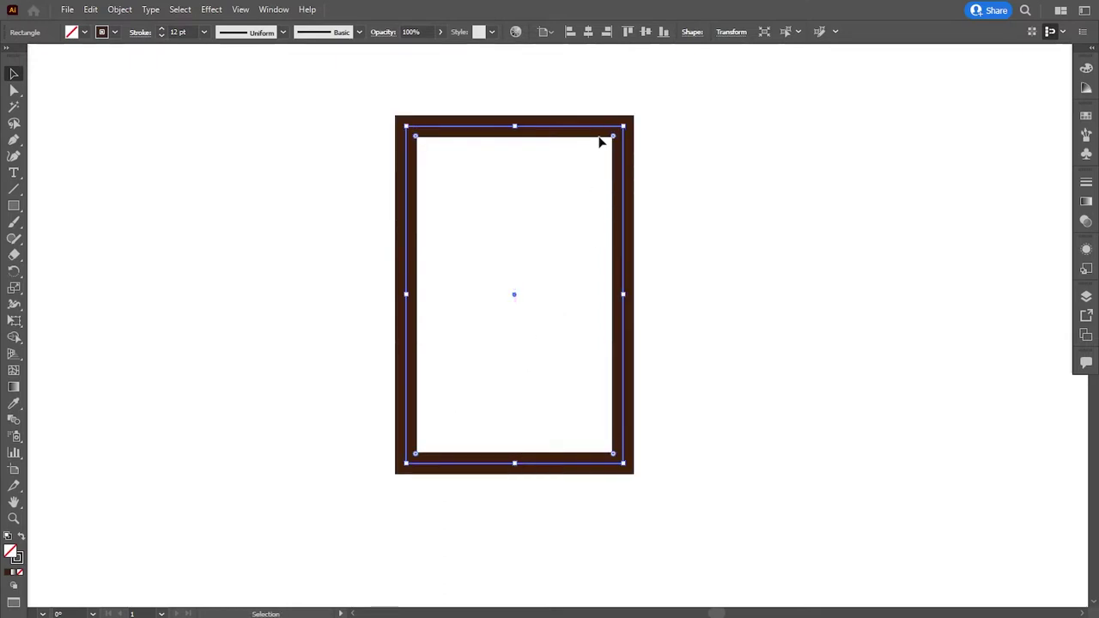
{"action": "left_click_drag", "start_coordinate": [613, 140], "coordinate": [466, 238]}
{"action": "left_click", "coordinate": [673, 330]}
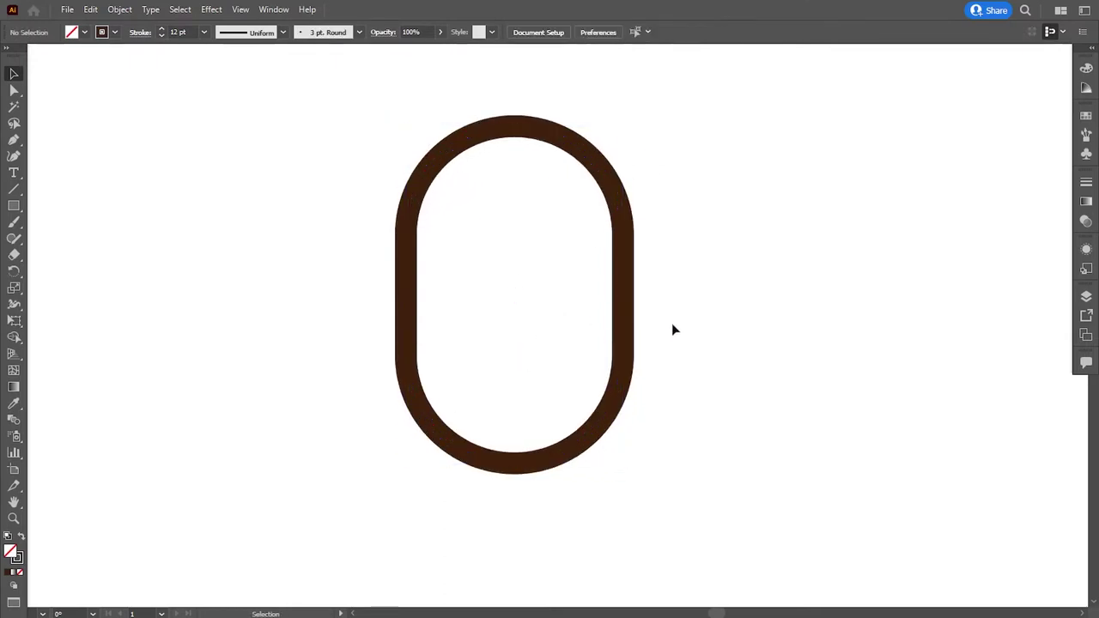
Draw a brown bar across the pill and repeat it down into five evenly spaced stripes
{"action": "left_click", "coordinate": [13, 140]}
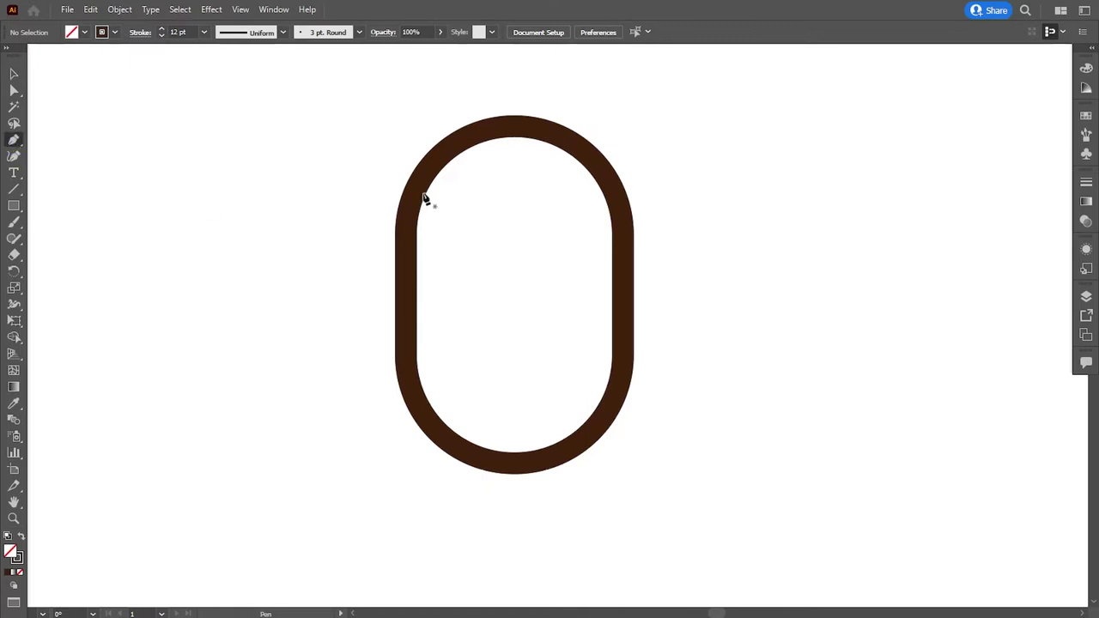
{"action": "left_click", "coordinate": [411, 203]}
{"action": "left_click", "coordinate": [617, 201]}
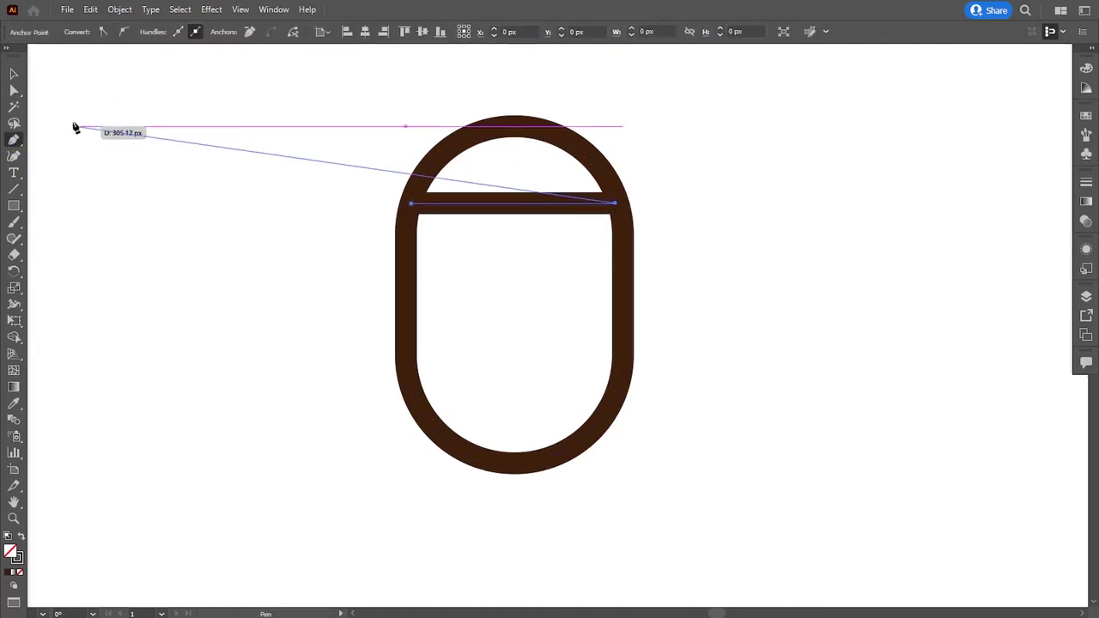
{"action": "left_click", "coordinate": [14, 74]}
{"action": "left_click_drag", "start_coordinate": [527, 216], "coordinate": [527, 263]}
{"action": "key", "text": "ctrl+d"}
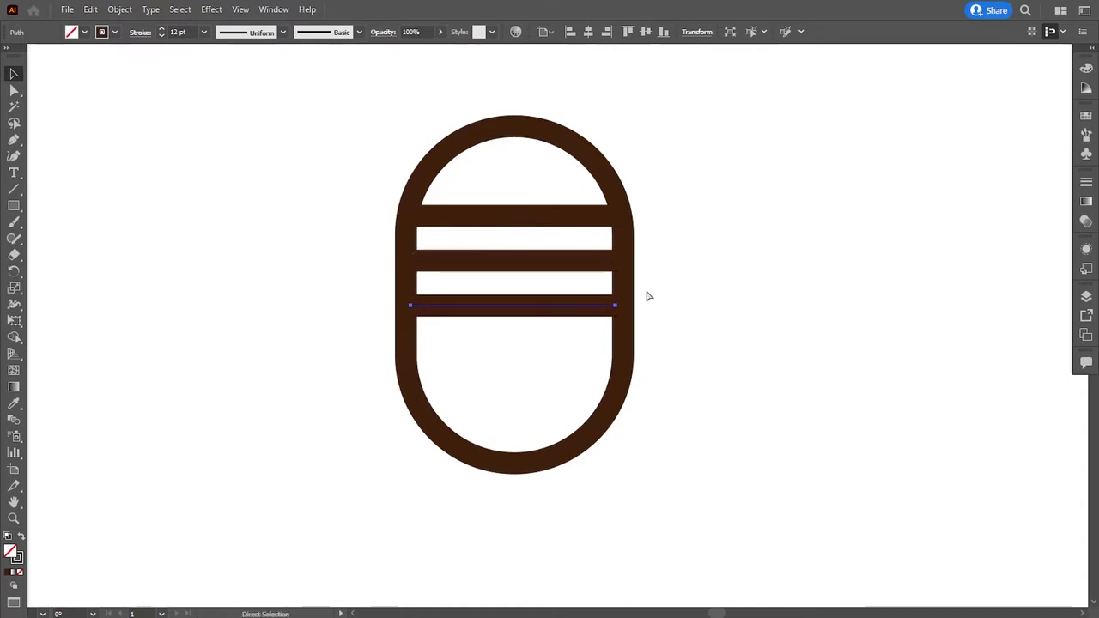
{"action": "key", "text": "ctrl+d"}
{"action": "key", "text": "ctrl+d"}
{"action": "left_click", "coordinate": [669, 295]}
{"action": "left_click_drag", "start_coordinate": [681, 293], "coordinate": [673, 297]}
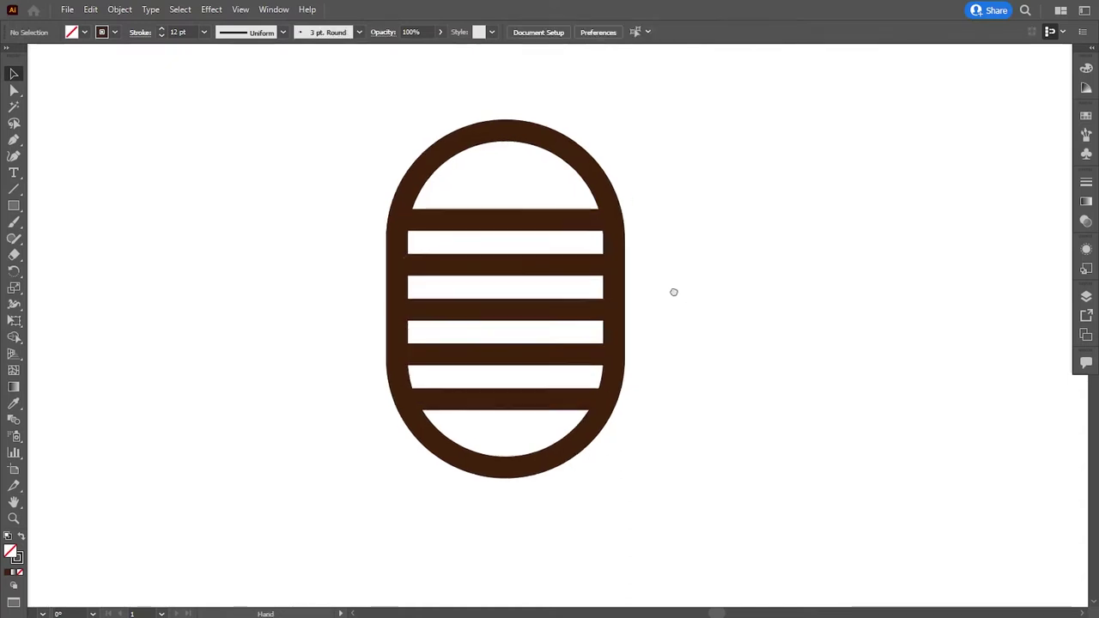
{"action": "left_click", "coordinate": [14, 206]}
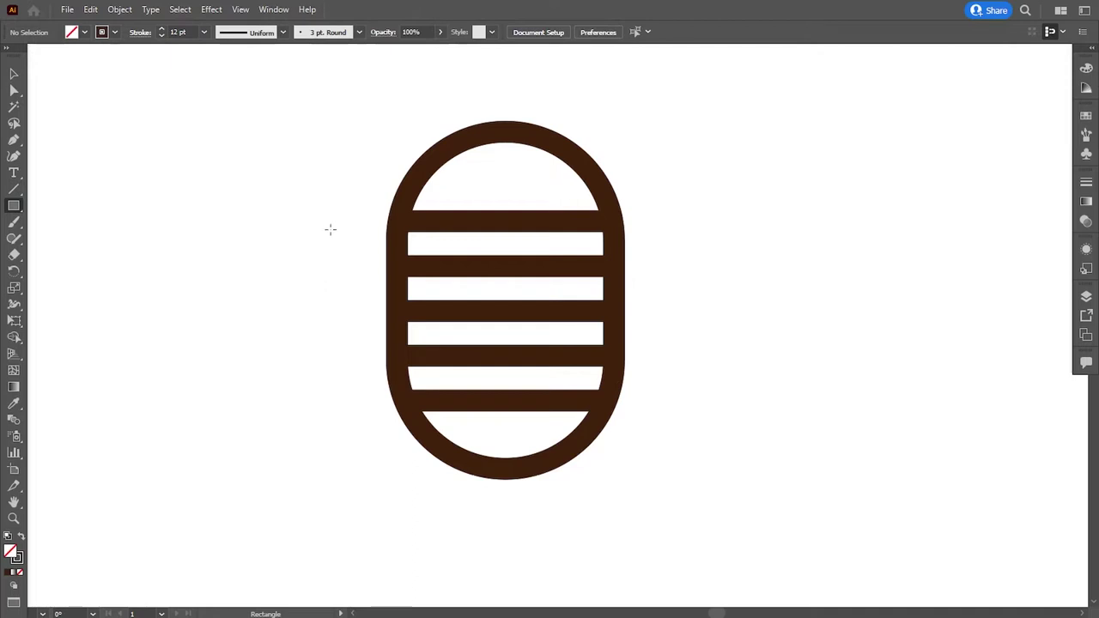
Draw a wide rectangle across the body, widen it, and round its ends fully into wings
{"action": "left_click_drag", "start_coordinate": [339, 222], "coordinate": [636, 360]}
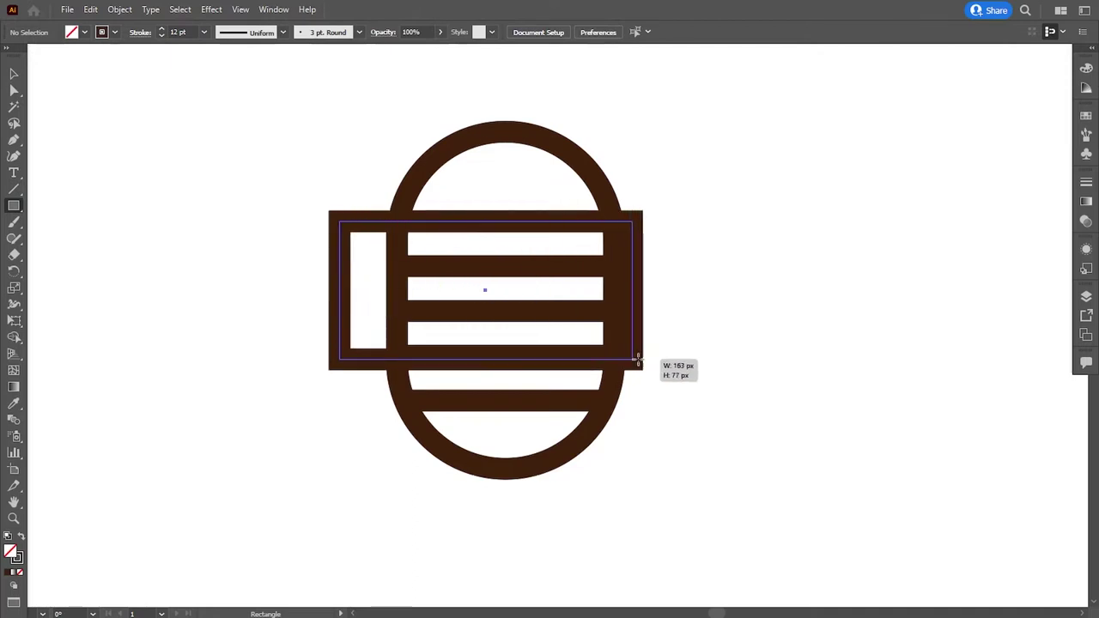
{"action": "left_click_drag", "start_coordinate": [636, 360], "coordinate": [727, 354]}
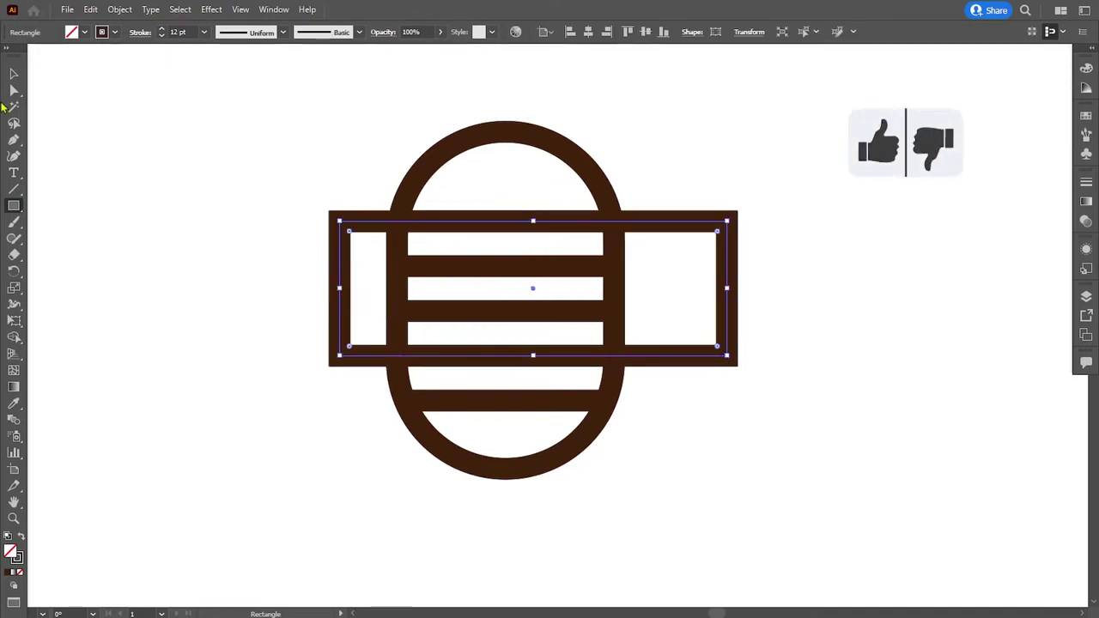
{"action": "left_click", "coordinate": [14, 73]}
{"action": "left_click_drag", "start_coordinate": [341, 318], "coordinate": [310, 317]}
{"action": "left_click_drag", "start_coordinate": [702, 288], "coordinate": [736, 289]}
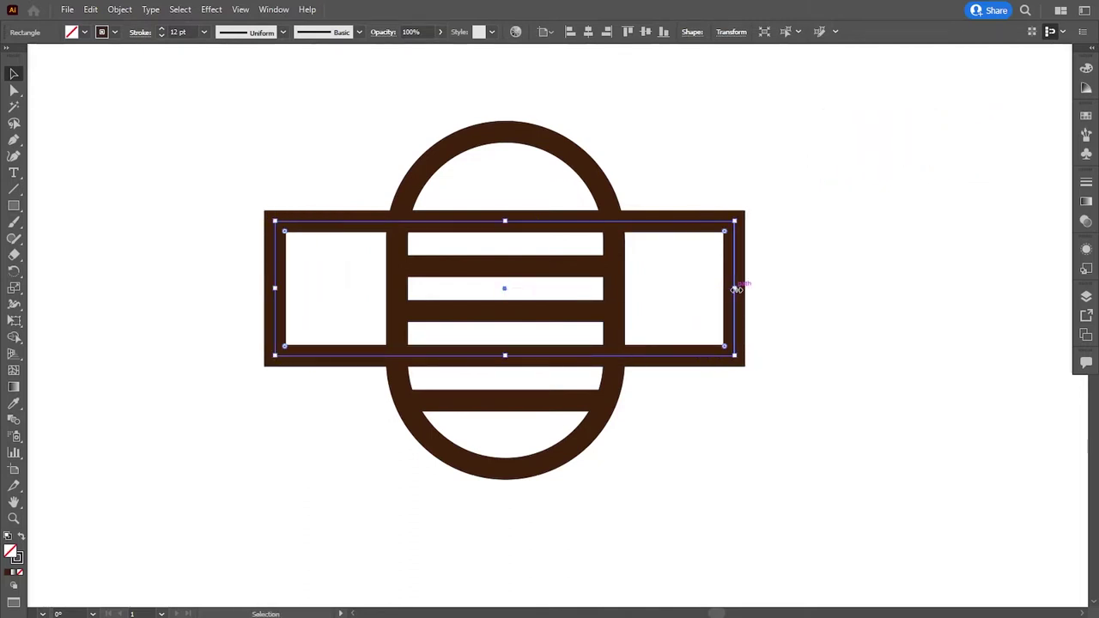
{"action": "left_click_drag", "start_coordinate": [724, 237], "coordinate": [623, 260]}
{"action": "left_click", "coordinate": [730, 461]}
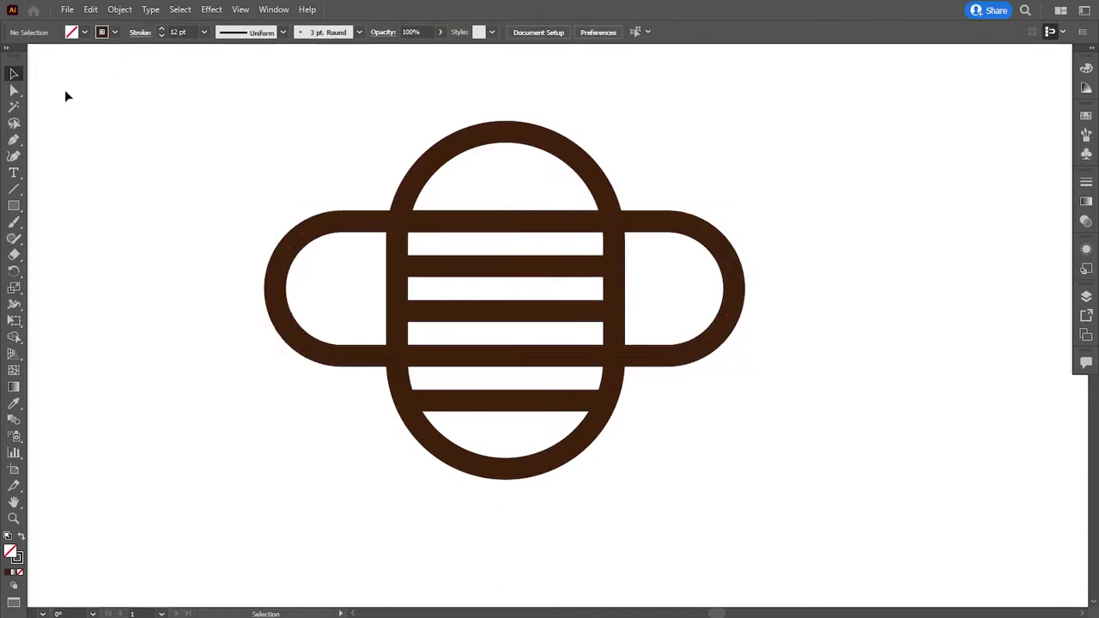
Draw a round-capped antenna line rising from the left top of the head
{"action": "key", "text": "p"}
{"action": "left_click", "coordinate": [453, 145]}
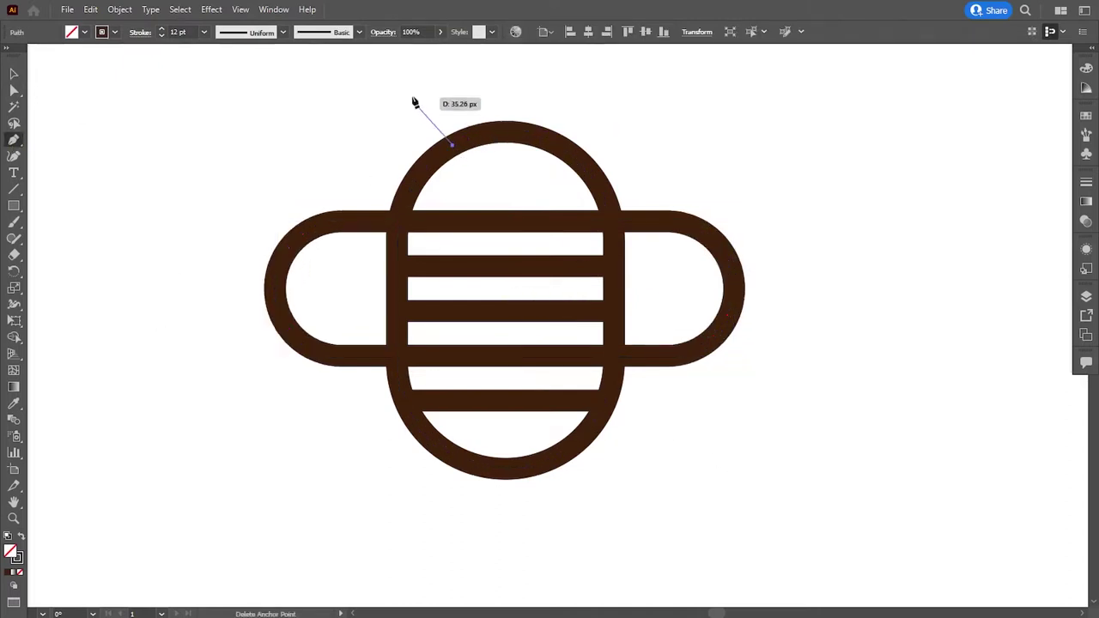
{"action": "left_click", "coordinate": [419, 96]}
{"action": "key", "text": "v"}
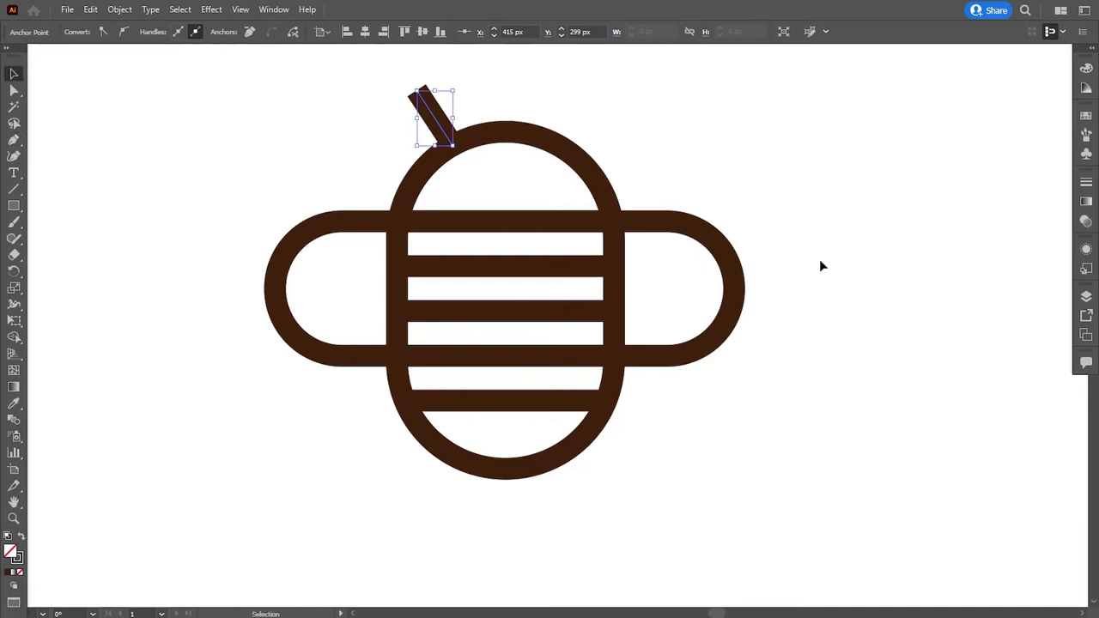
{"action": "left_click", "coordinate": [1085, 182]}
{"action": "left_click", "coordinate": [981, 214]}
{"action": "left_click", "coordinate": [779, 138]}
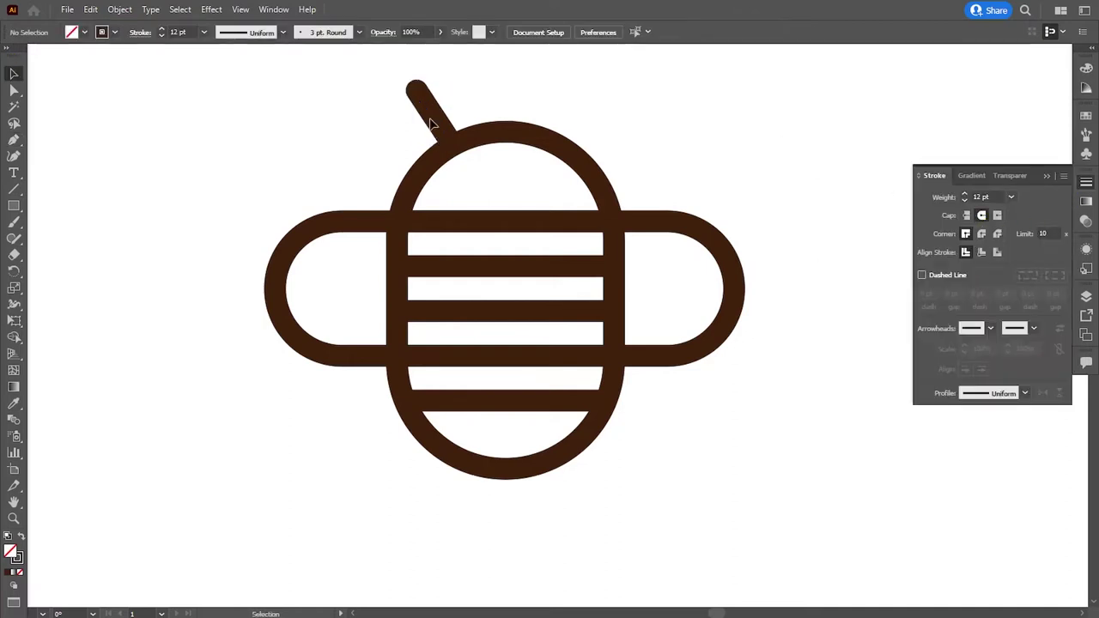
{"action": "left_click", "coordinate": [432, 115]}
Mirror a copy of the antenna vertically and place it on the head's right side
{"action": "left_click", "coordinate": [14, 89]}
{"action": "left_click_drag", "start_coordinate": [418, 97], "coordinate": [518, 105]}
{"action": "left_click", "coordinate": [391, 137]}
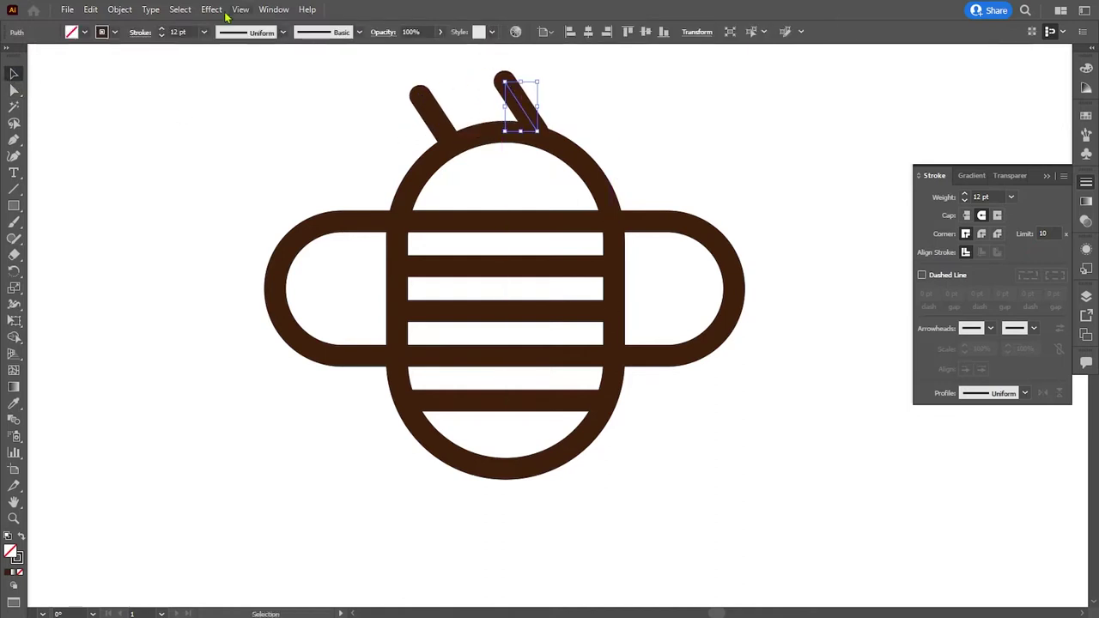
{"action": "left_click", "coordinate": [119, 9]}
{"action": "mouse_move", "coordinate": [412, 151]}
{"action": "left_click", "coordinate": [322, 75]}
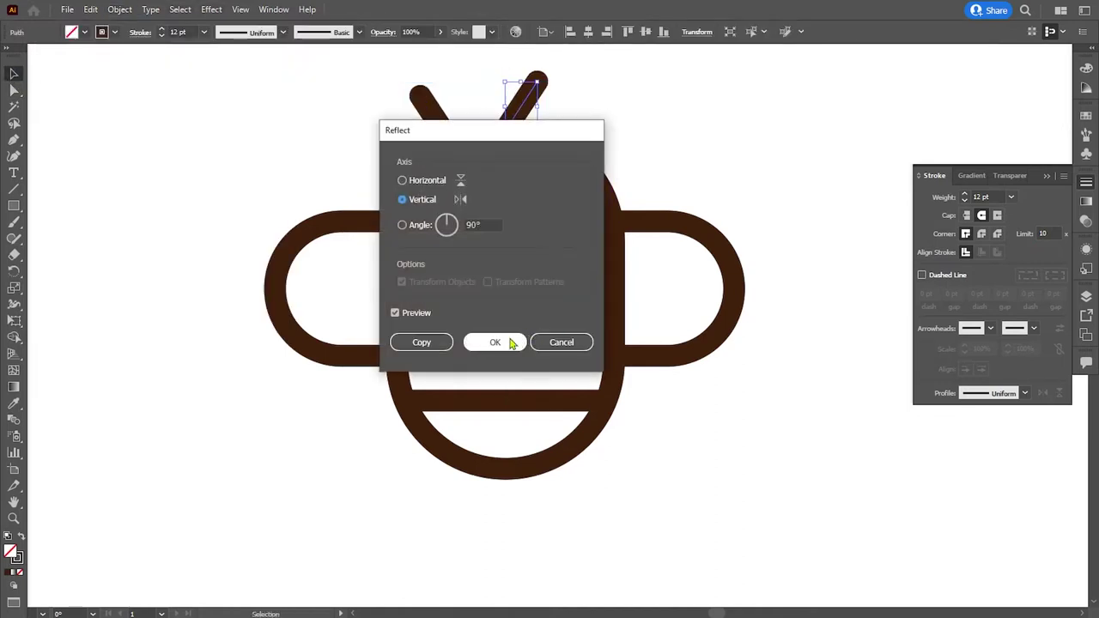
{"action": "left_click", "coordinate": [510, 341]}
{"action": "mouse_move", "coordinate": [548, 109]}
{"action": "left_mouse_down"}
{"action": "mouse_move", "coordinate": [573, 114]}
{"action": "mouse_move", "coordinate": [582, 96]}
{"action": "left_mouse_up"}
Align the two antenna tips to the same height
{"action": "left_click", "coordinate": [14, 89]}
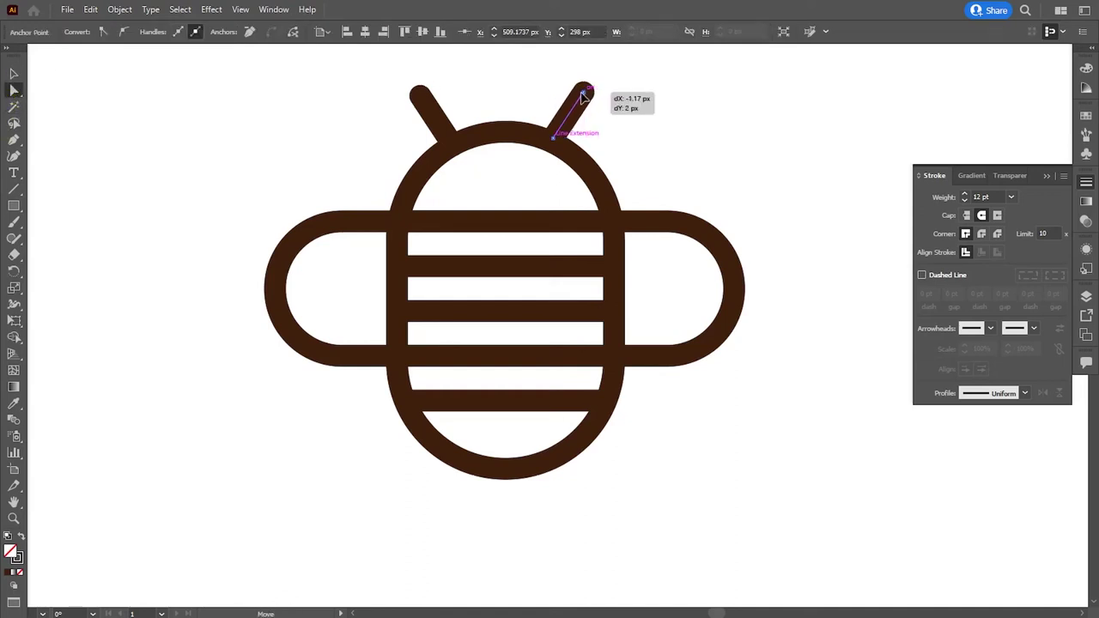
{"action": "left_click", "coordinate": [420, 96]}
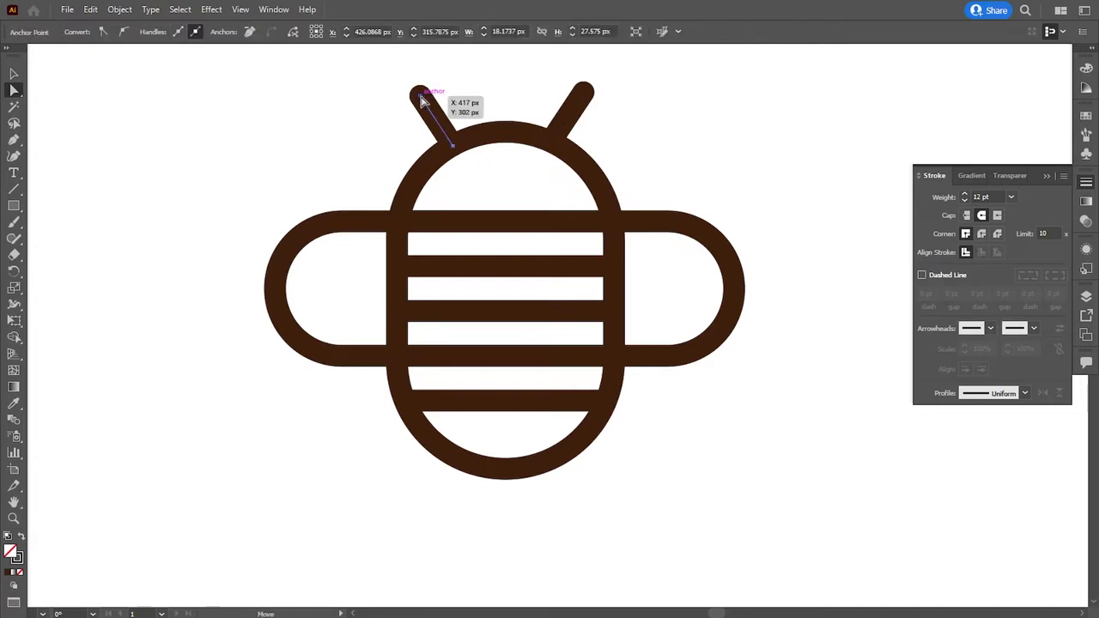
{"action": "left_click_drag", "start_coordinate": [421, 101], "coordinate": [417, 97]}
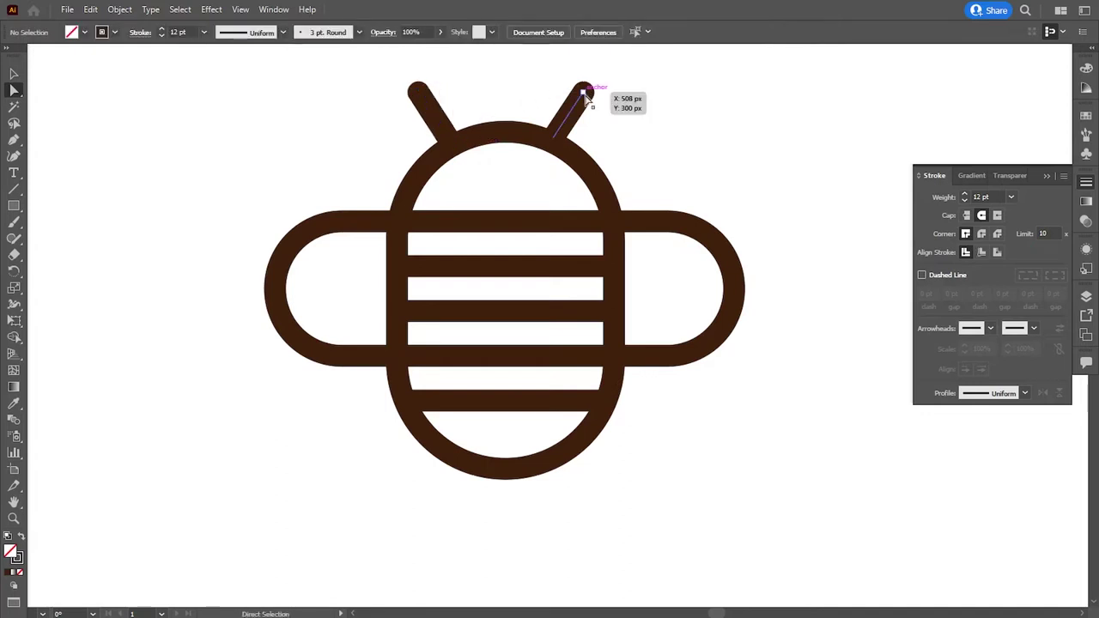
{"action": "left_click_drag", "start_coordinate": [584, 94], "coordinate": [583, 96]}
Fill the body and stripes with lighter brown #895437
{"action": "key", "text": "v"}
{"action": "left_click", "coordinate": [412, 208]}
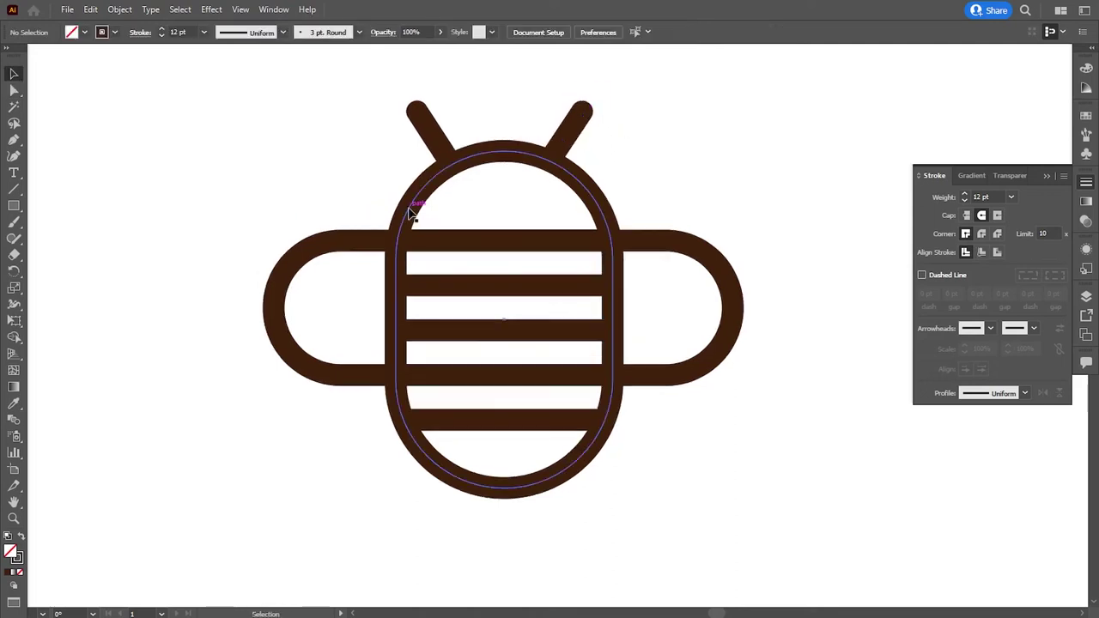
{"action": "double_click", "coordinate": [10, 552]}
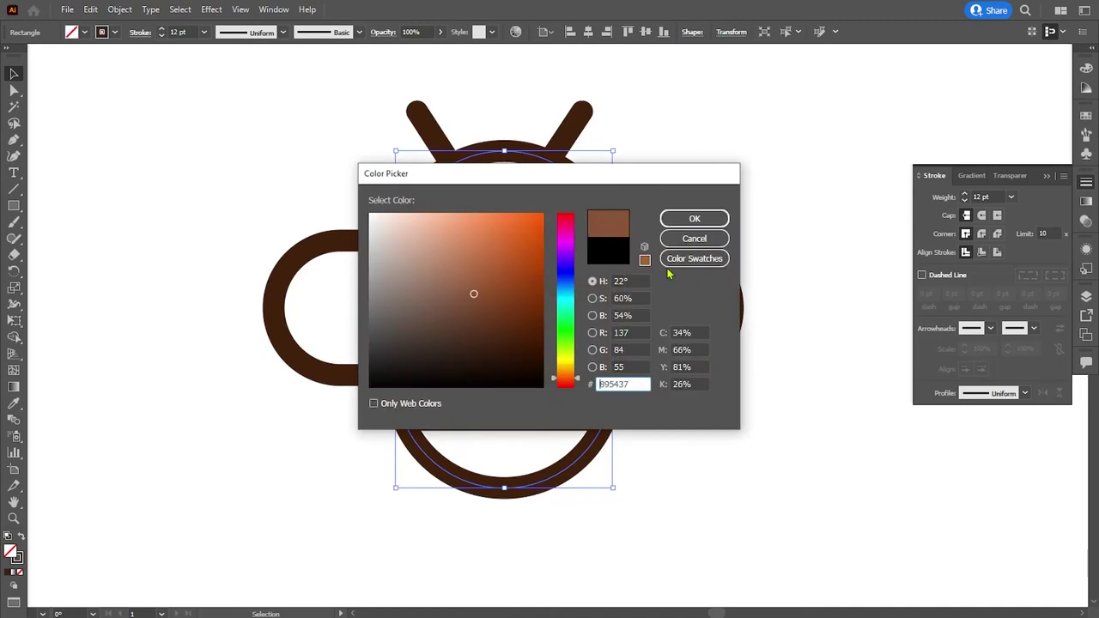
{"action": "left_click", "coordinate": [713, 217]}
{"action": "left_click", "coordinate": [120, 8]}
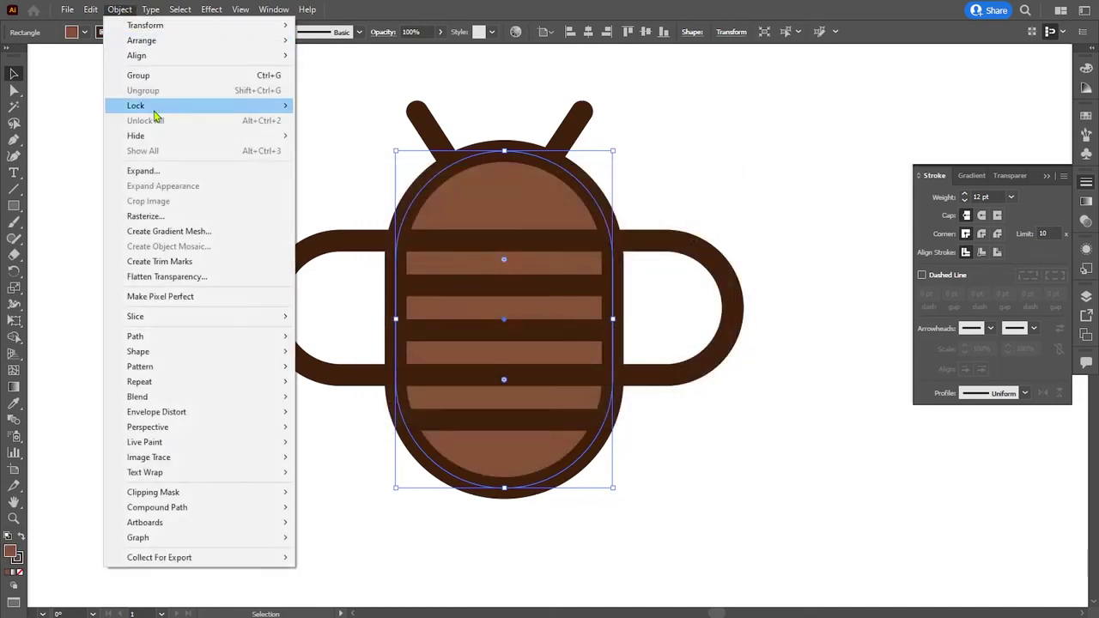
Expand the body's fill and stroke and ungroup it into separate parts
{"action": "left_click", "coordinate": [152, 169]}
{"action": "left_click", "coordinate": [516, 383]}
{"action": "left_click", "coordinate": [119, 9]}
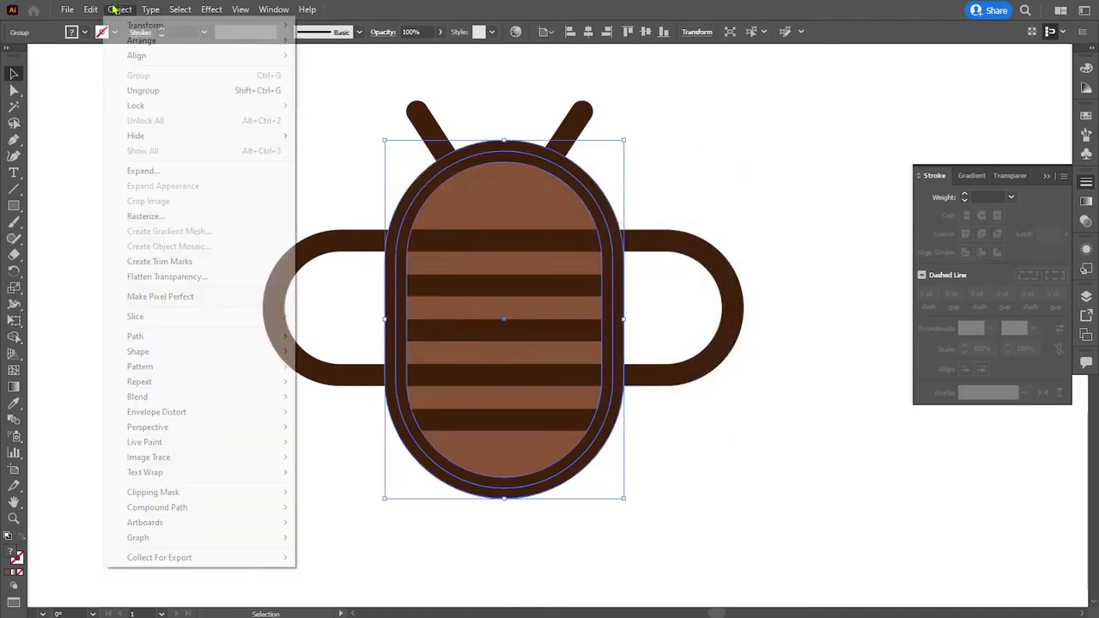
{"action": "left_click", "coordinate": [145, 91]}
{"action": "left_click", "coordinate": [470, 232]}
{"action": "left_click", "coordinate": [247, 180]}
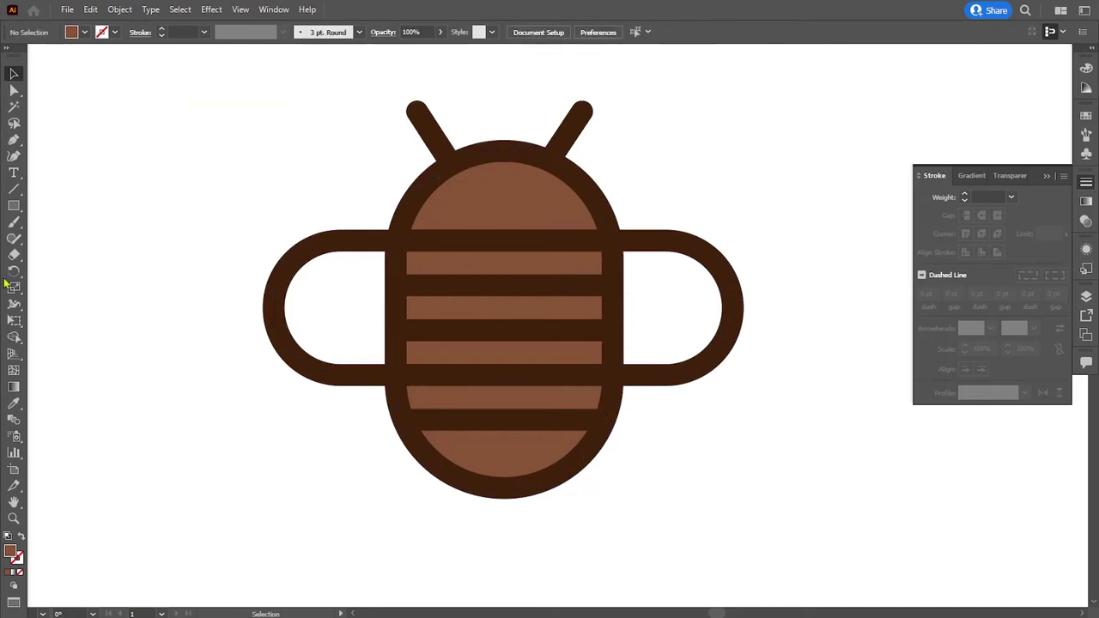
Cut the right half off the brown fill using Pathfinder Minus Front
{"action": "left_click_drag", "start_coordinate": [728, 104], "coordinate": [505, 556]}
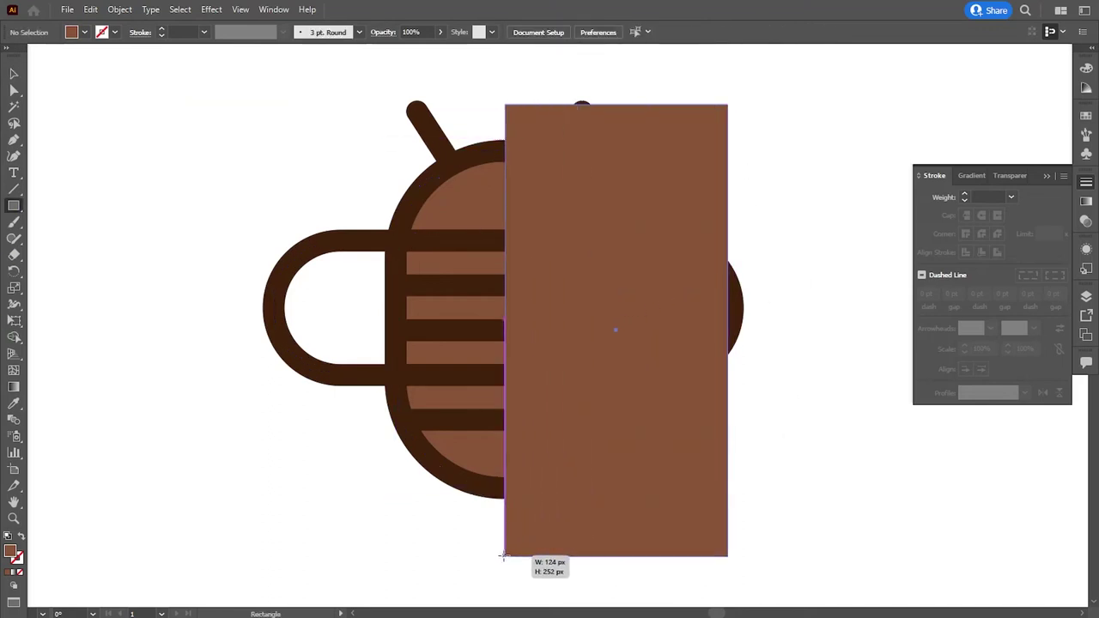
{"action": "left_click", "coordinate": [13, 76]}
{"action": "left_click", "coordinate": [478, 215], "text": "shift"}
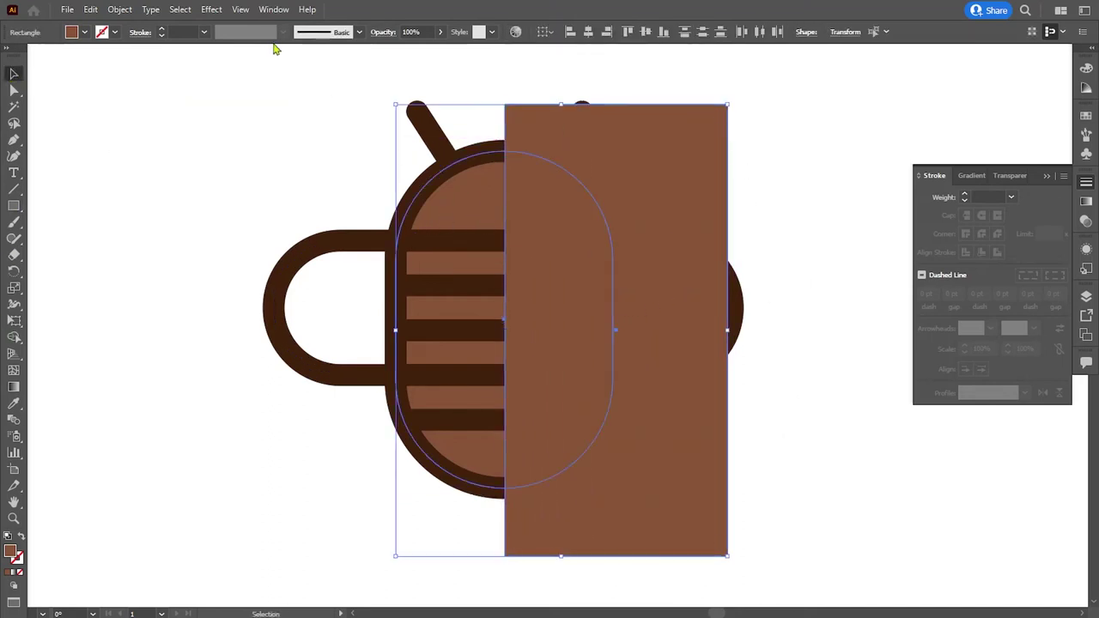
{"action": "left_click", "coordinate": [273, 10]}
{"action": "left_click", "coordinate": [344, 436]}
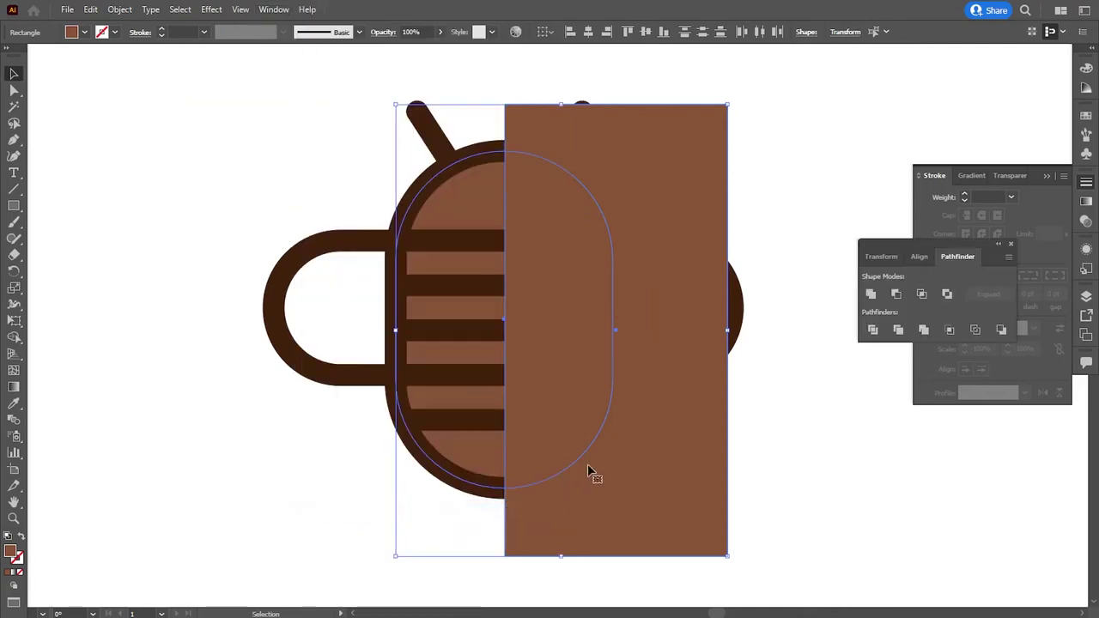
{"action": "left_click", "coordinate": [895, 295]}
Send the remaining brown half backward behind the stripes
{"action": "right_click", "coordinate": [474, 381]}
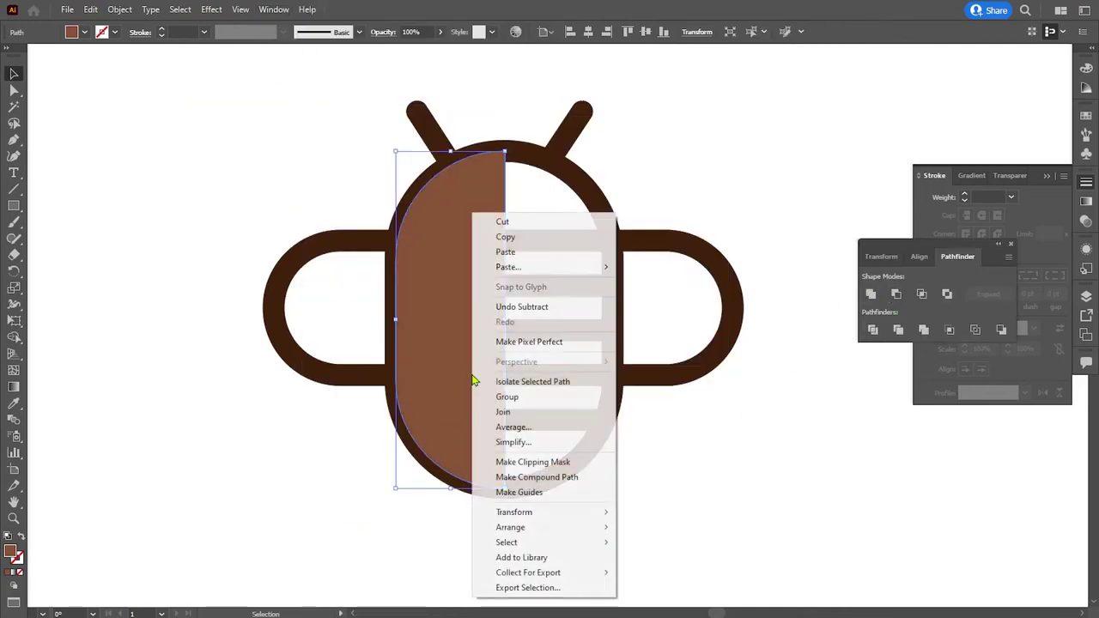
{"action": "left_click", "coordinate": [664, 573]}
{"action": "left_click", "coordinate": [642, 481]}
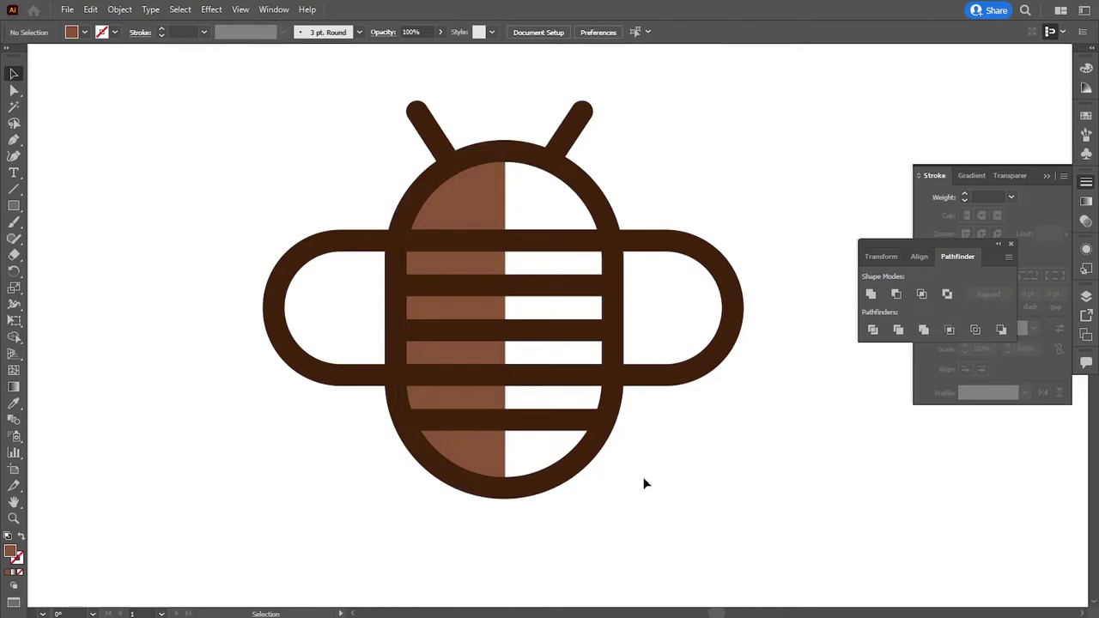
{"action": "left_click", "coordinate": [13, 141]}
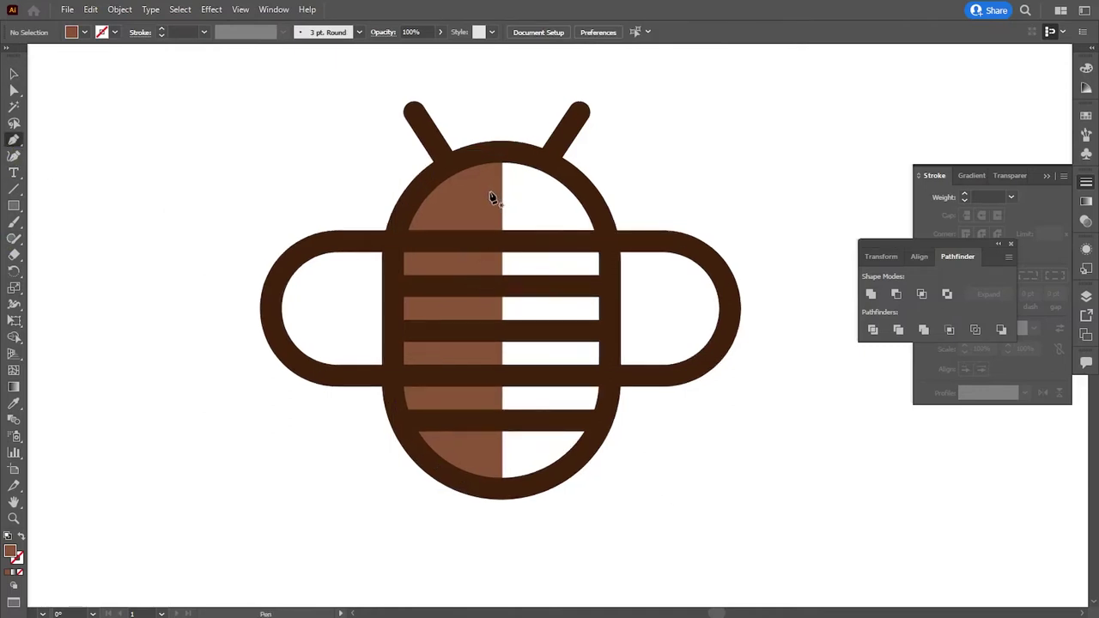
Draw a curved highlight with the 12 pt brown round-capped stroke and reshape it into a short arc
{"action": "left_click", "coordinate": [489, 191]}
{"action": "left_click_drag", "start_coordinate": [548, 215], "coordinate": [572, 246]}
{"action": "left_click", "coordinate": [14, 403]}
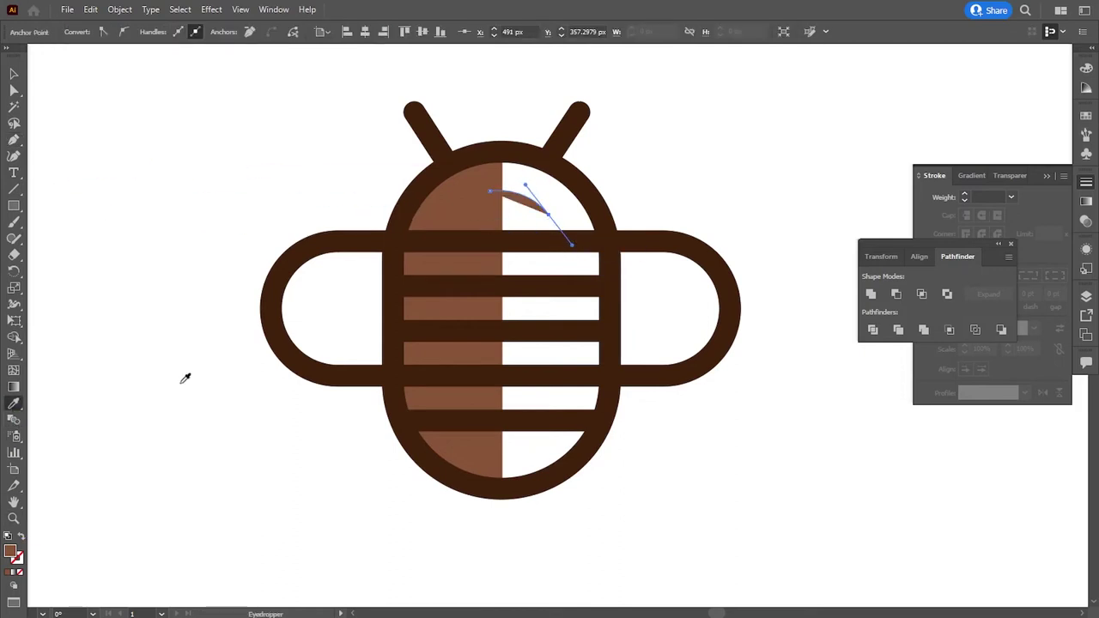
{"action": "left_click", "coordinate": [407, 288]}
{"action": "left_click", "coordinate": [981, 215]}
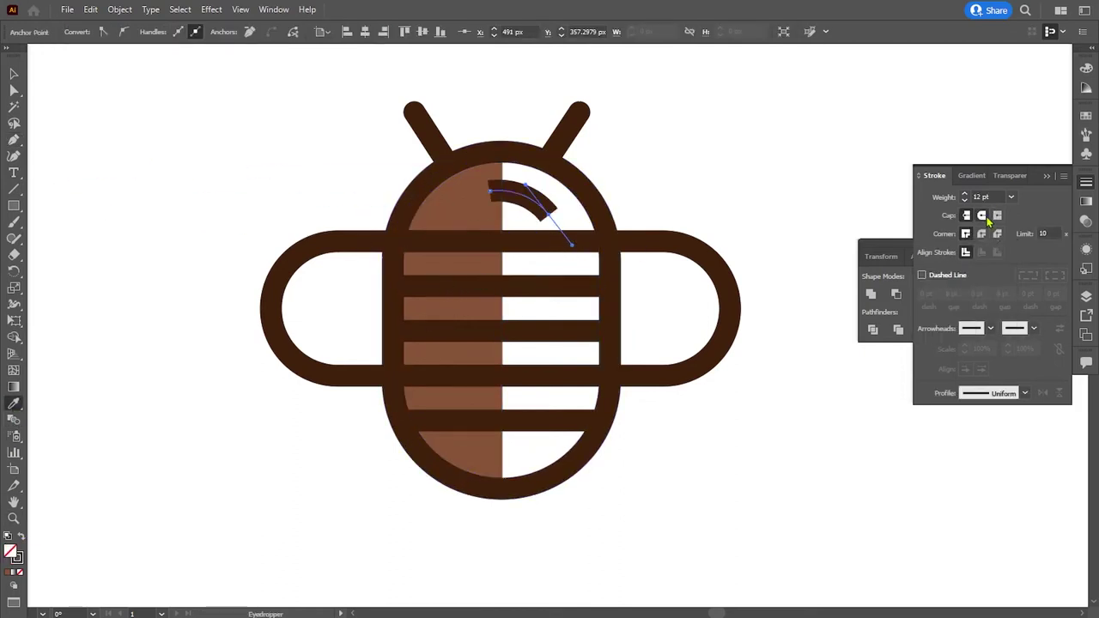
{"action": "key", "text": "a"}
{"action": "left_click_drag", "start_coordinate": [553, 221], "coordinate": [543, 210]}
{"action": "left_click_drag", "start_coordinate": [488, 191], "coordinate": [500, 188]}
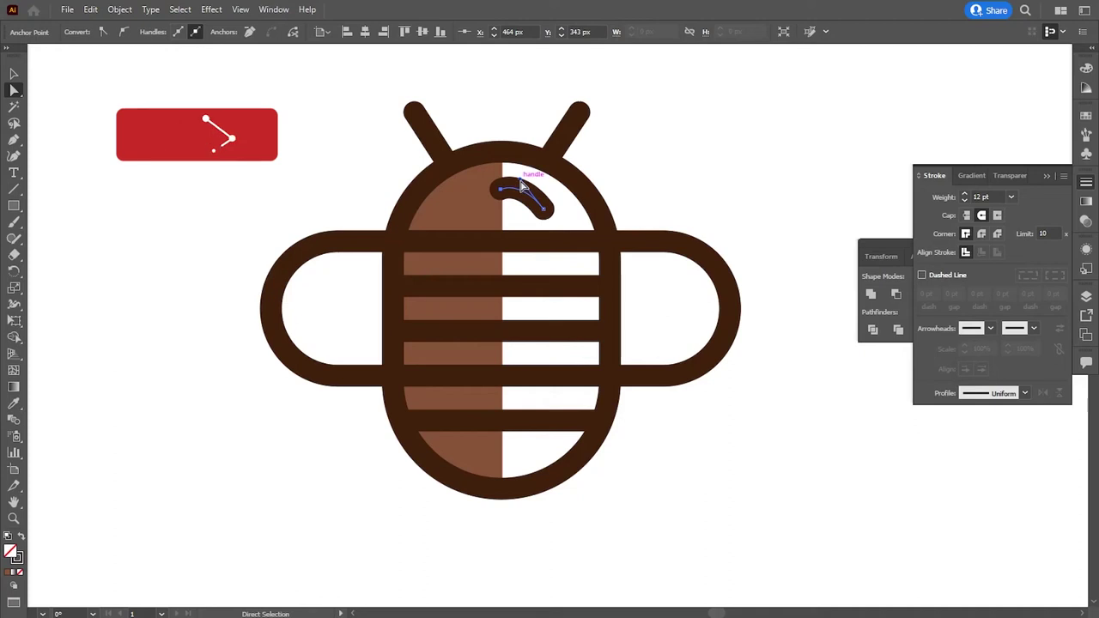
{"action": "left_click", "coordinate": [644, 199]}
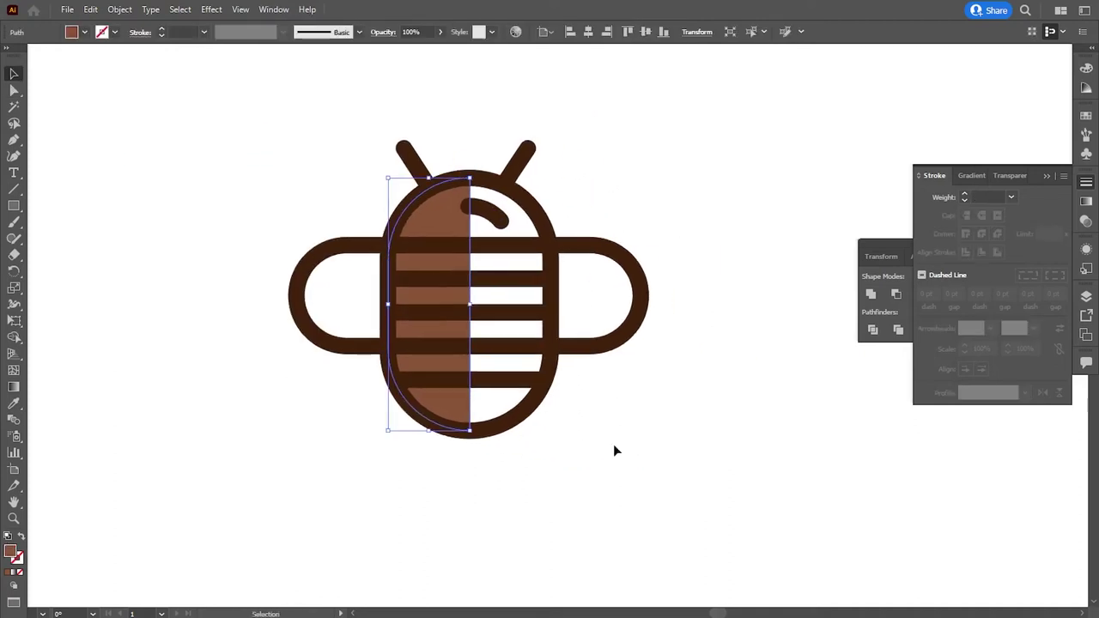
Draw a short vertical stinger below the body centre with the 12 pt brown outline style
{"action": "left_click", "coordinate": [14, 140]}
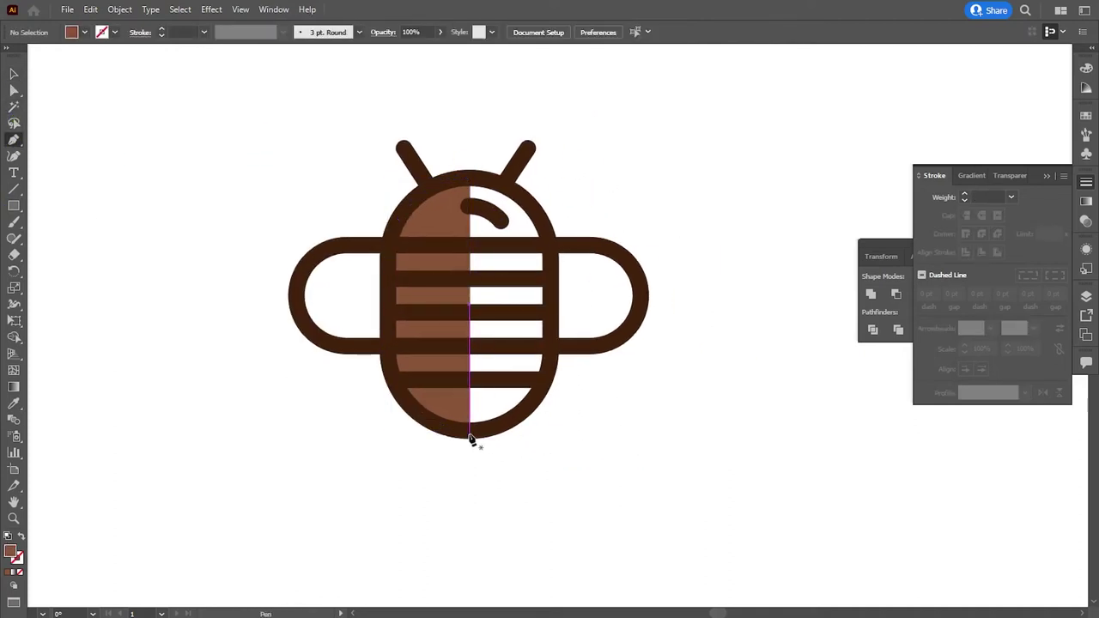
{"action": "left_click", "coordinate": [469, 431]}
{"action": "left_click", "coordinate": [469, 461]}
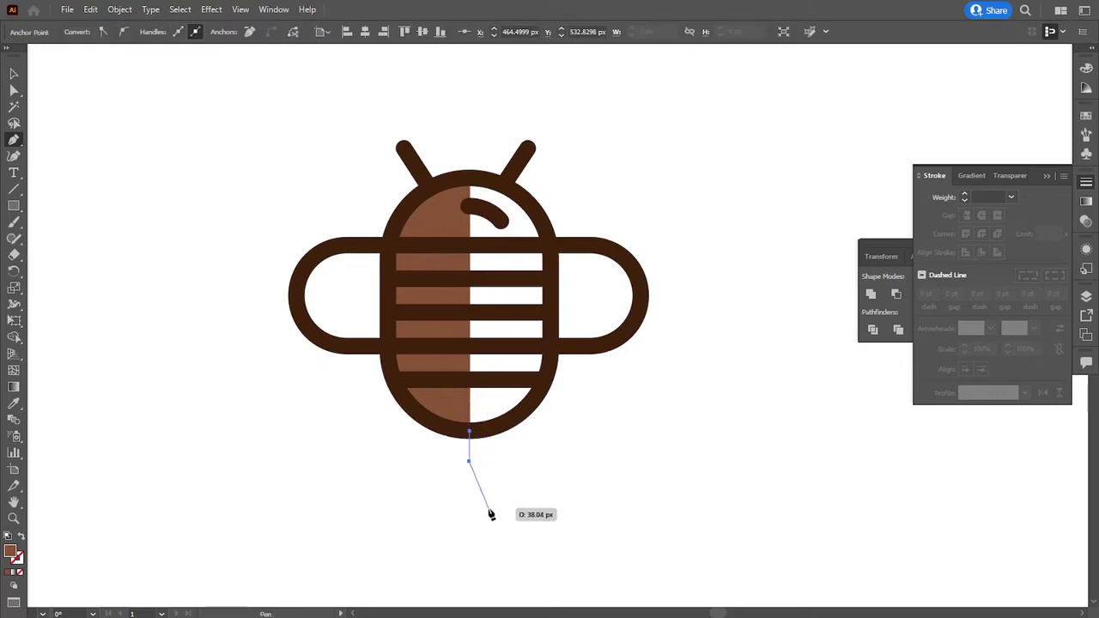
{"action": "left_click", "coordinate": [14, 403]}
{"action": "left_click", "coordinate": [429, 312]}
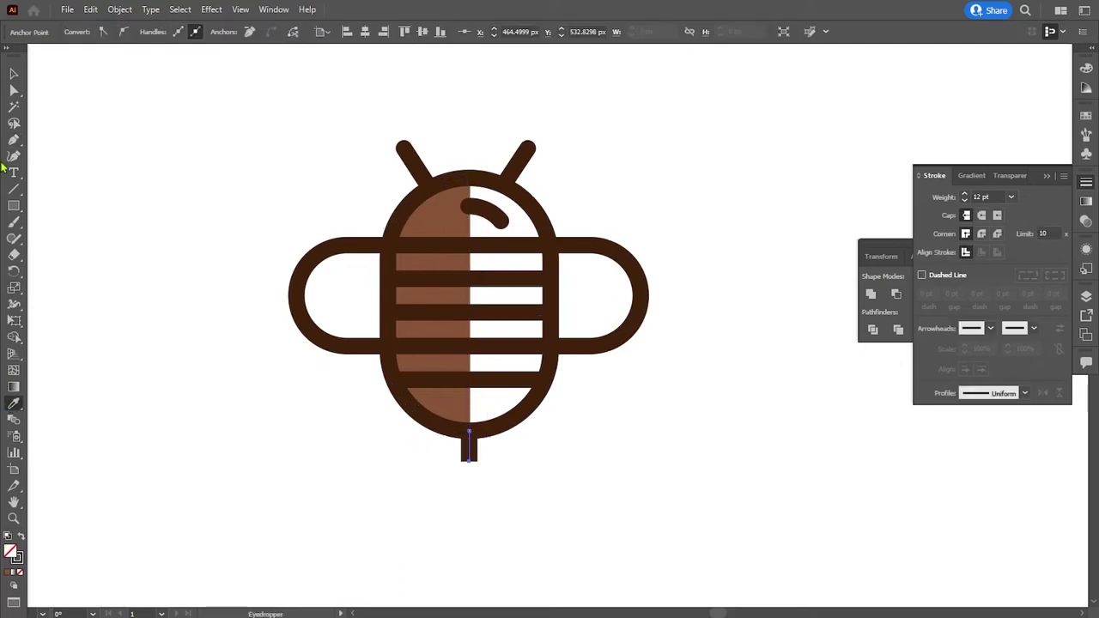
{"action": "key", "text": "a"}
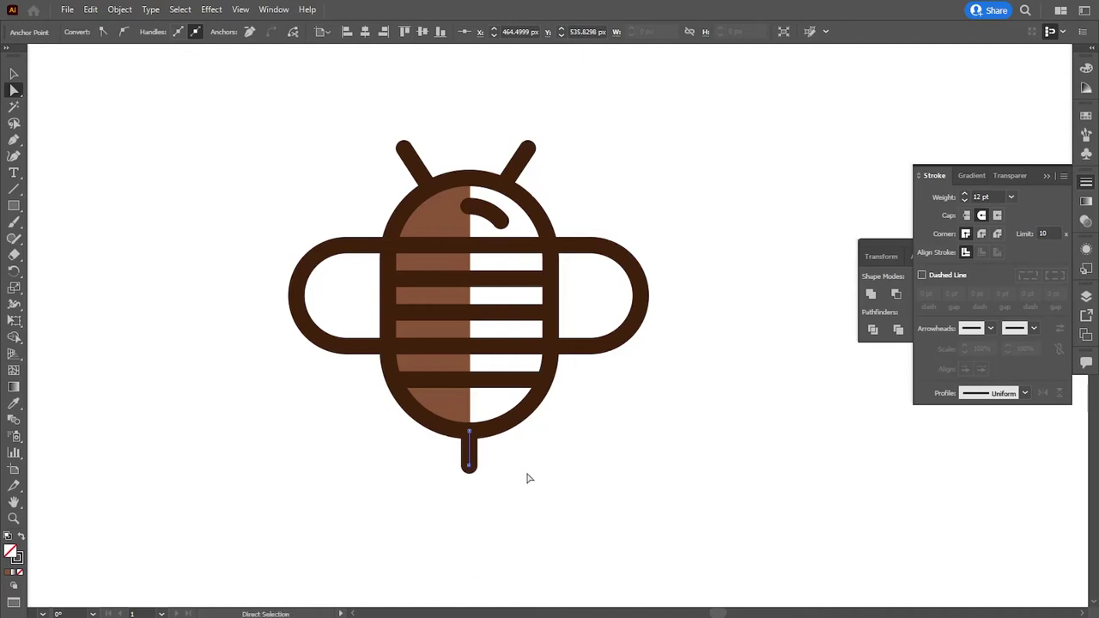
{"action": "left_click", "coordinate": [530, 480]}
Select the whole bee, expand its outlines into shapes, and group them
{"action": "left_click", "coordinate": [470, 474]}
{"action": "left_click", "coordinate": [549, 502]}
{"action": "key", "text": "ctrl+0"}
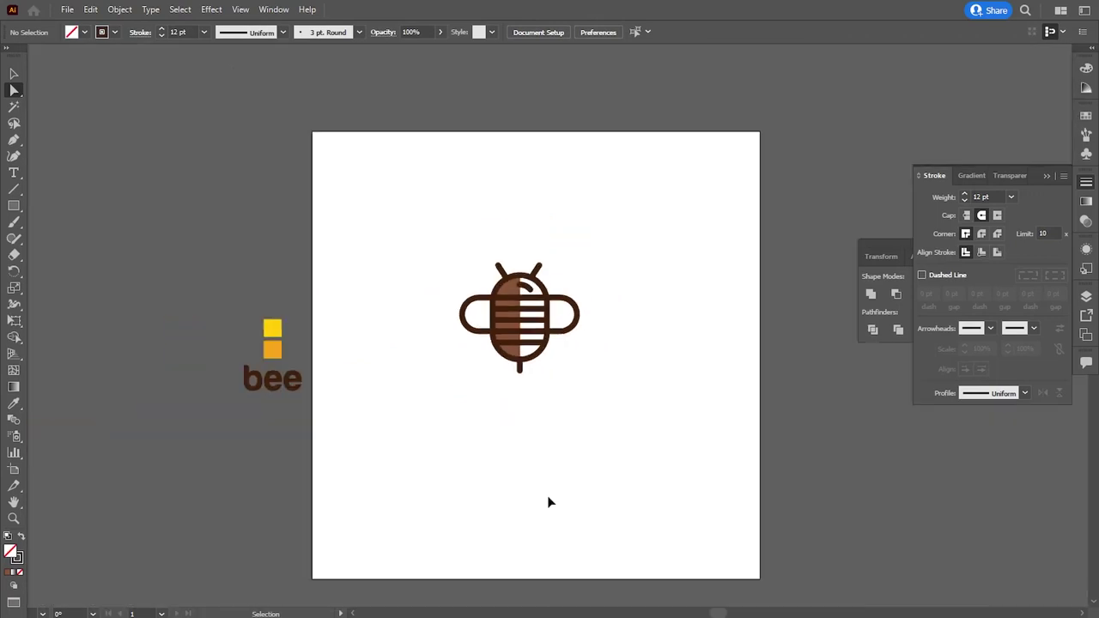
{"action": "key", "text": "ctrl+plus"}
{"action": "left_click_drag", "start_coordinate": [557, 496], "coordinate": [575, 489]}
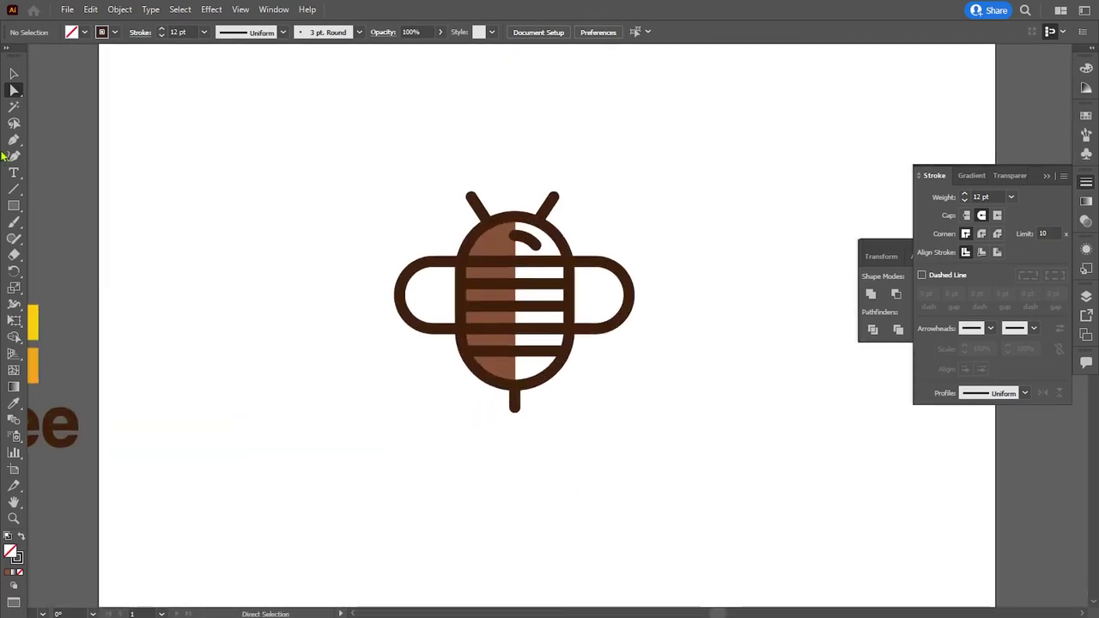
{"action": "left_click_drag", "start_coordinate": [336, 180], "coordinate": [669, 433]}
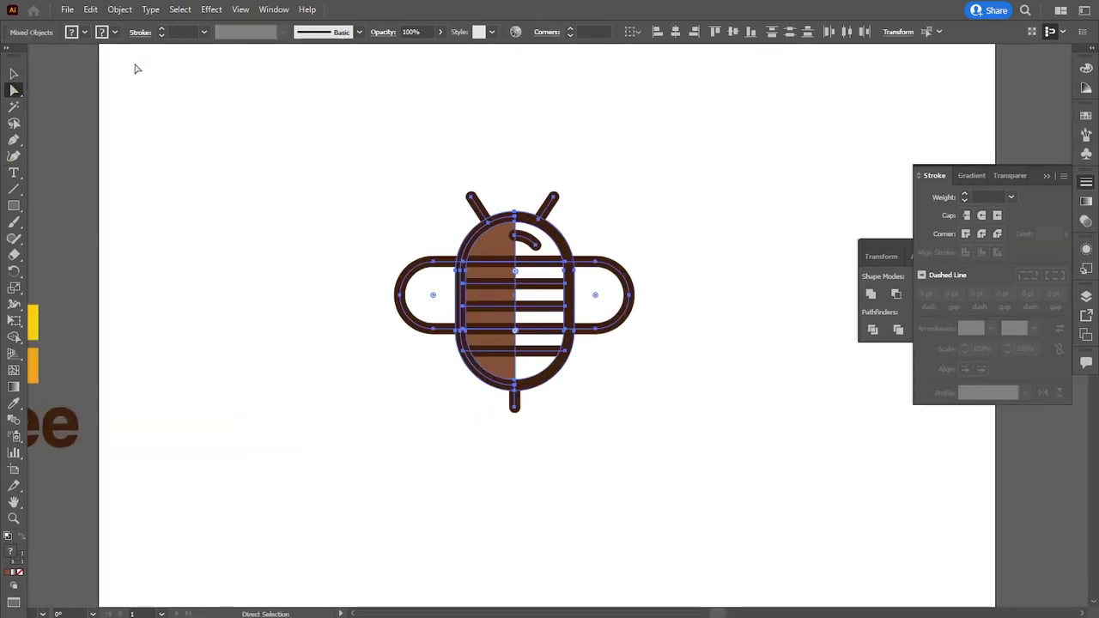
{"action": "left_click", "coordinate": [119, 9]}
{"action": "left_click", "coordinate": [172, 175]}
{"action": "left_click", "coordinate": [517, 385]}
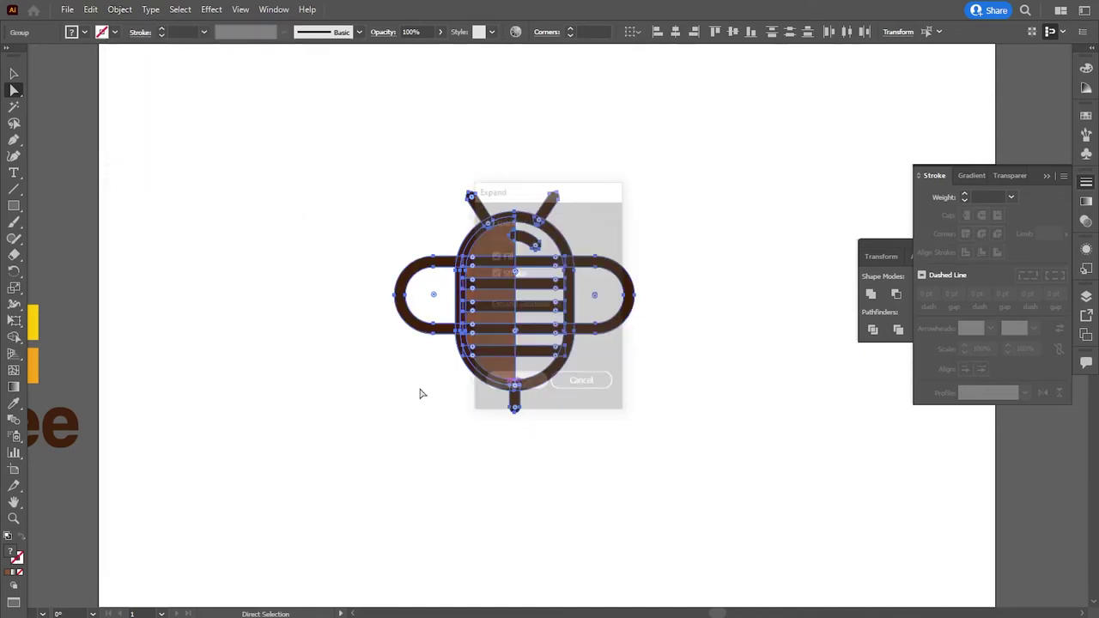
{"action": "left_click", "coordinate": [120, 9]}
{"action": "left_click", "coordinate": [137, 76]}
{"action": "left_click", "coordinate": [179, 175]}
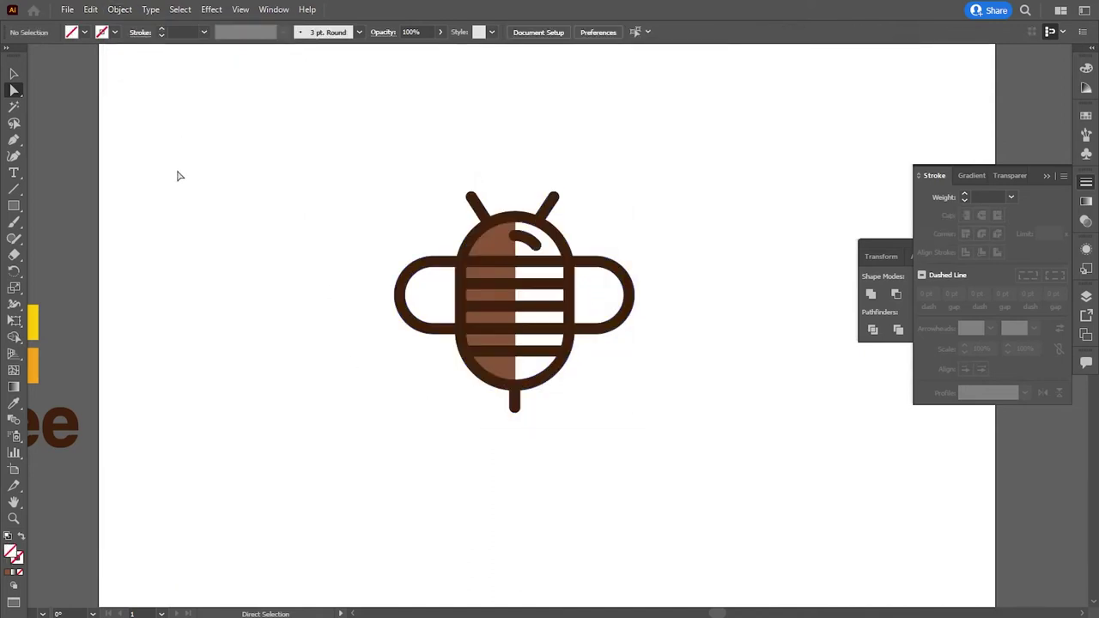
Recolour the body's left half with the reference logo's orange
{"action": "left_click", "coordinate": [502, 241]}
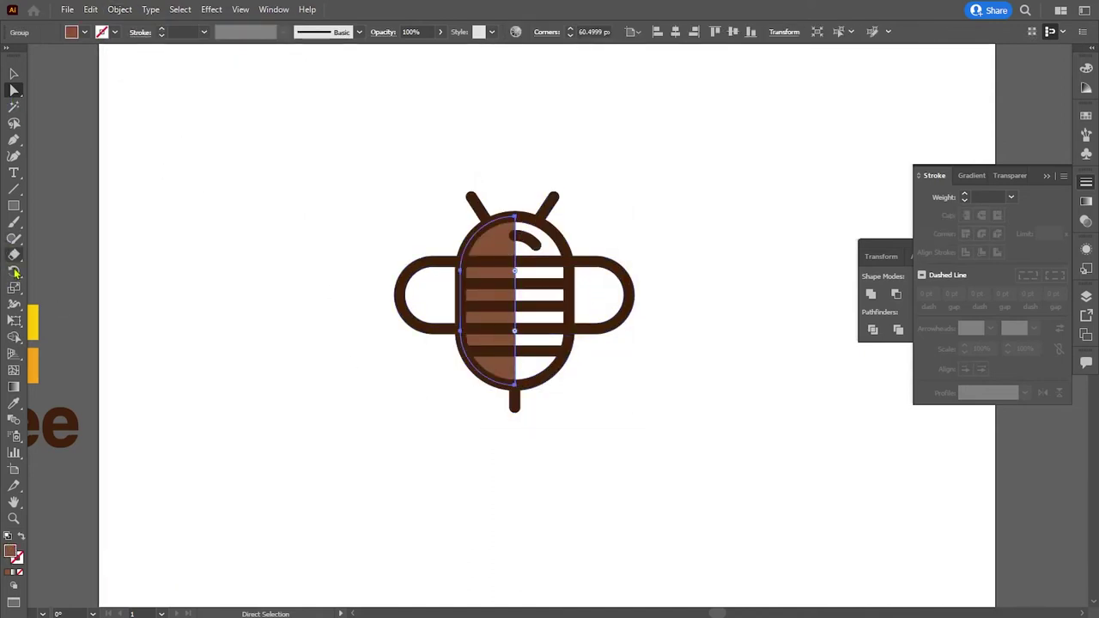
{"action": "left_click", "coordinate": [13, 404]}
{"action": "left_click", "coordinate": [37, 363]}
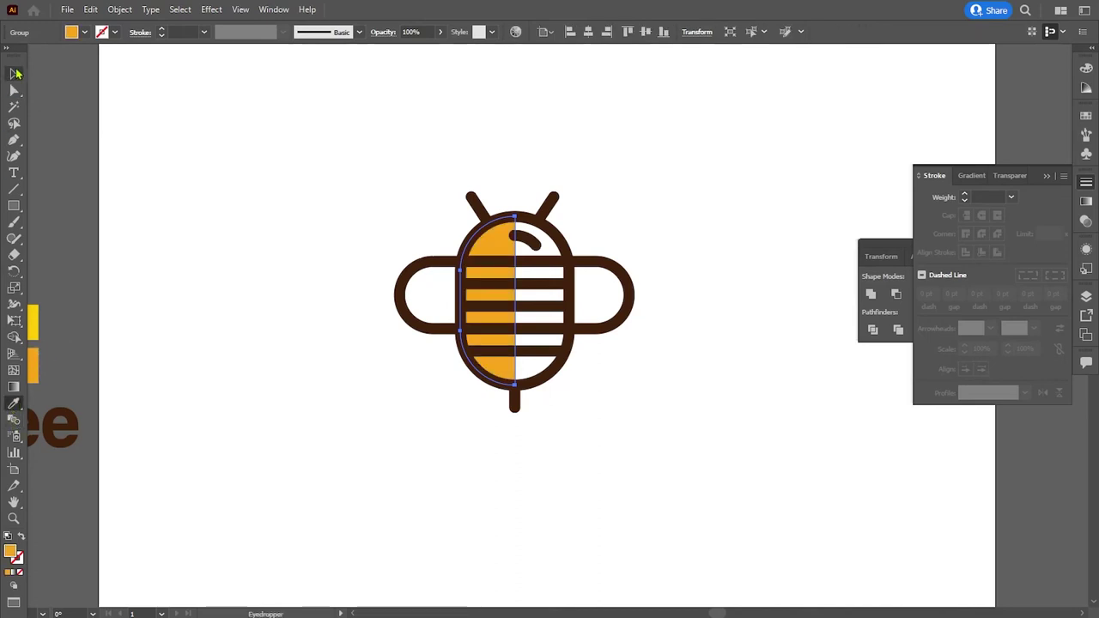
{"action": "left_click", "coordinate": [16, 74]}
{"action": "left_click", "coordinate": [577, 435]}
{"action": "key", "text": "ctrl+minus"}
Draw an artboard-sized square filled with the sampled yellow and send it behind the bee
{"action": "left_click", "coordinate": [14, 206]}
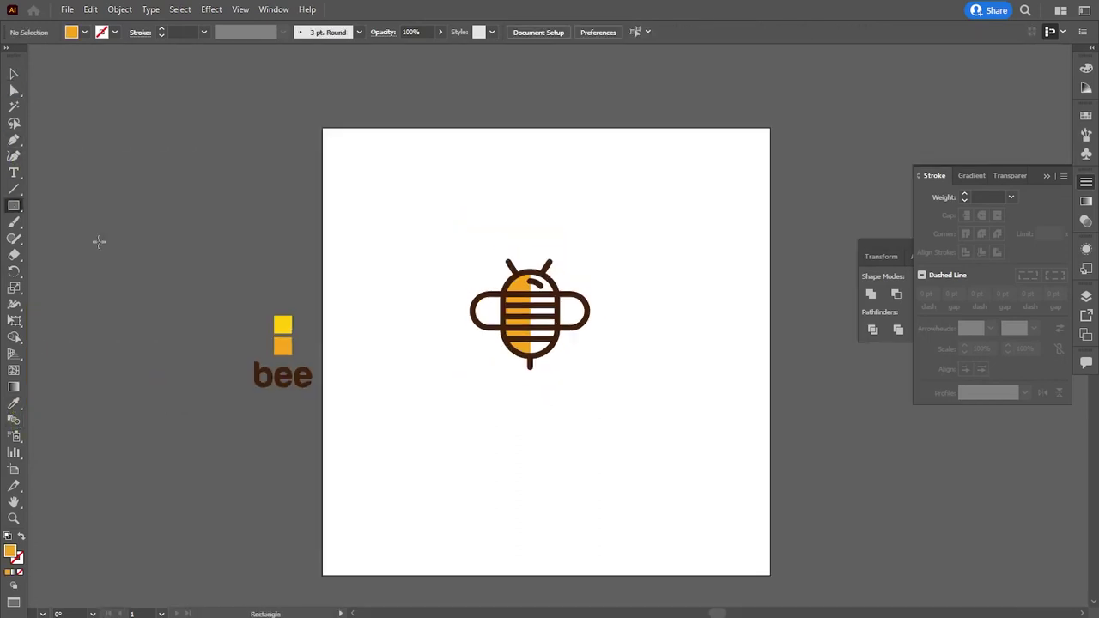
{"action": "left_click_drag", "start_coordinate": [322, 129], "coordinate": [770, 574]}
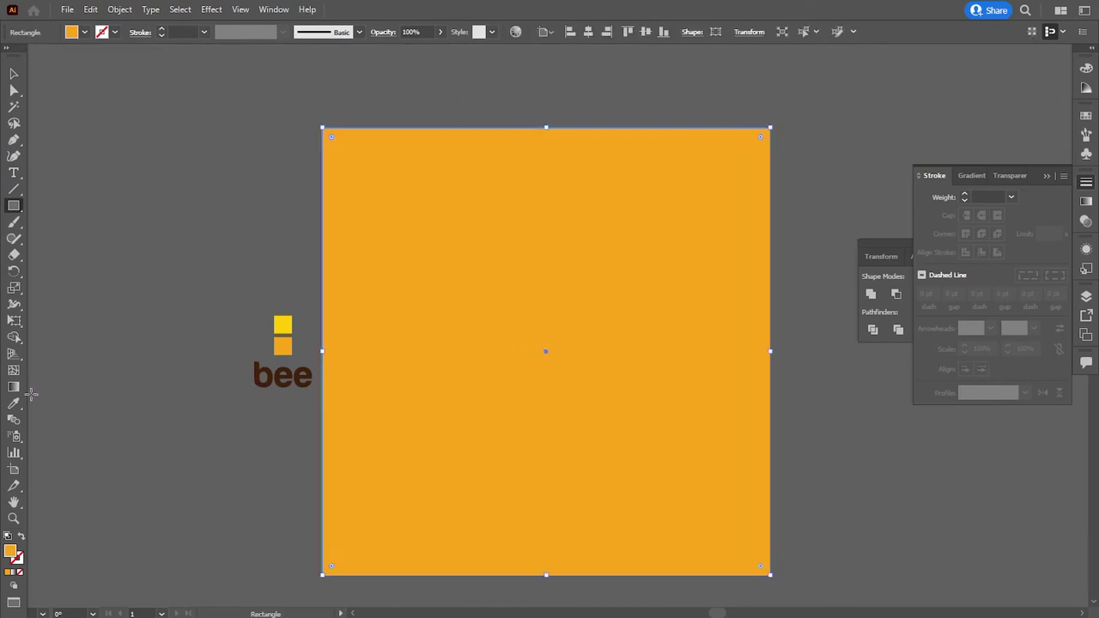
{"action": "left_click", "coordinate": [14, 403]}
{"action": "left_click", "coordinate": [284, 325]}
{"action": "left_click", "coordinate": [14, 74]}
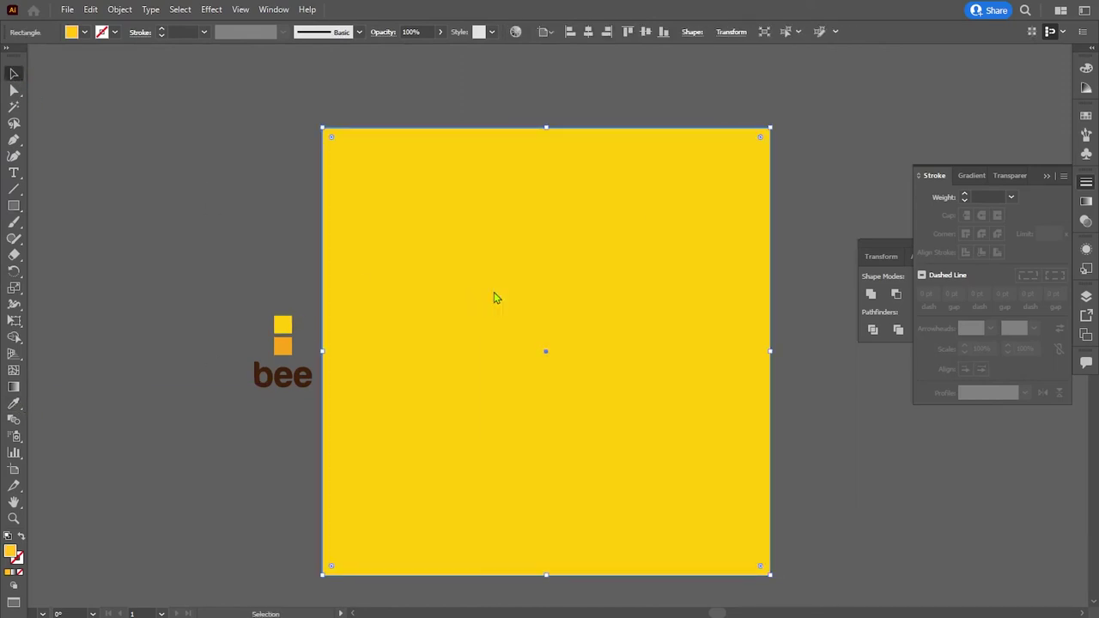
{"action": "right_click", "coordinate": [493, 296]}
{"action": "left_click", "coordinate": [701, 573]}
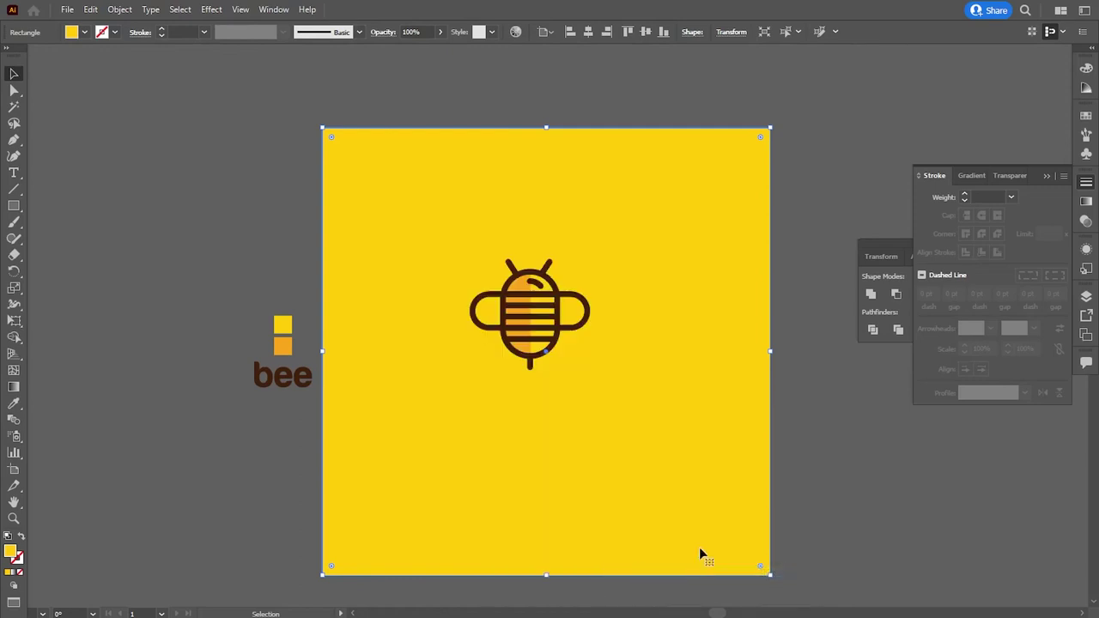
{"action": "left_click", "coordinate": [181, 183]}
Change the bee's head highlight fill to white
{"action": "left_click", "coordinate": [14, 89]}
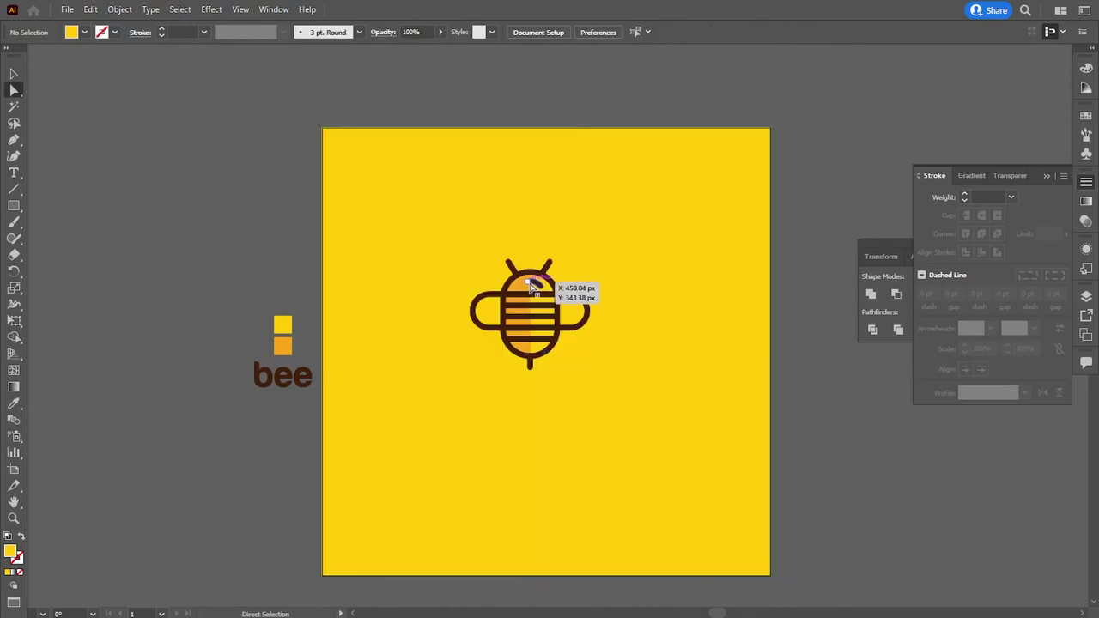
{"action": "left_click", "coordinate": [533, 283]}
{"action": "double_click", "coordinate": [8, 552]}
{"action": "left_click", "coordinate": [367, 216]}
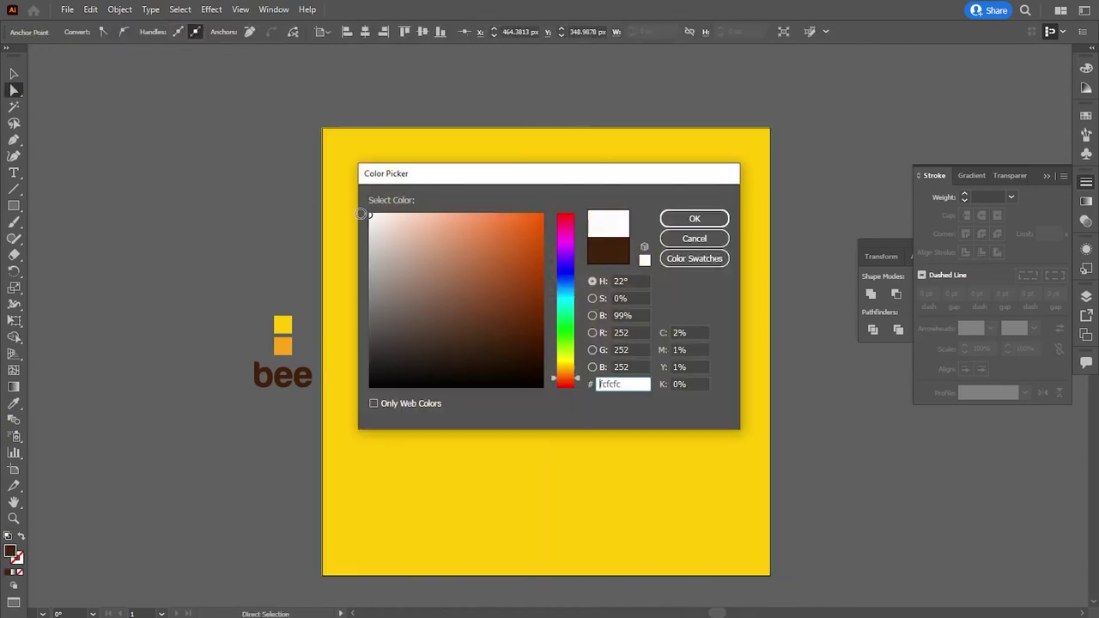
{"action": "left_click", "coordinate": [696, 222]}
Move the 'bee' wordmark below the bee, centre it horizontally, and group them
{"action": "key", "text": "v"}
{"action": "left_click", "coordinate": [118, 166]}
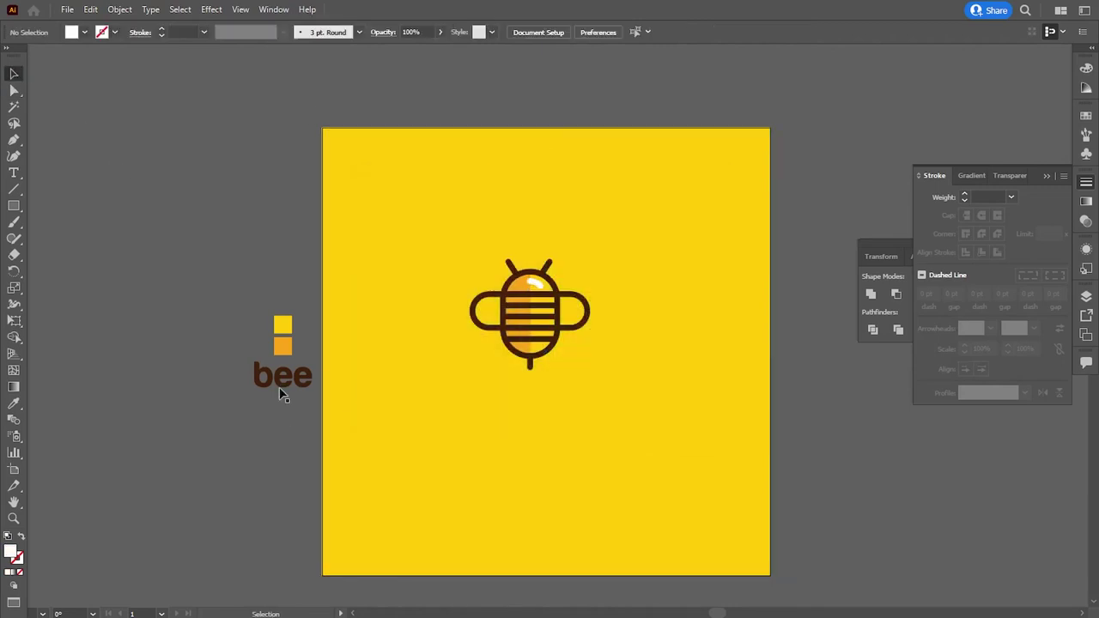
{"action": "mouse_move", "coordinate": [280, 379]}
{"action": "left_mouse_down"}
{"action": "mouse_move", "coordinate": [444, 460]}
{"action": "mouse_move", "coordinate": [526, 394]}
{"action": "left_mouse_up"}
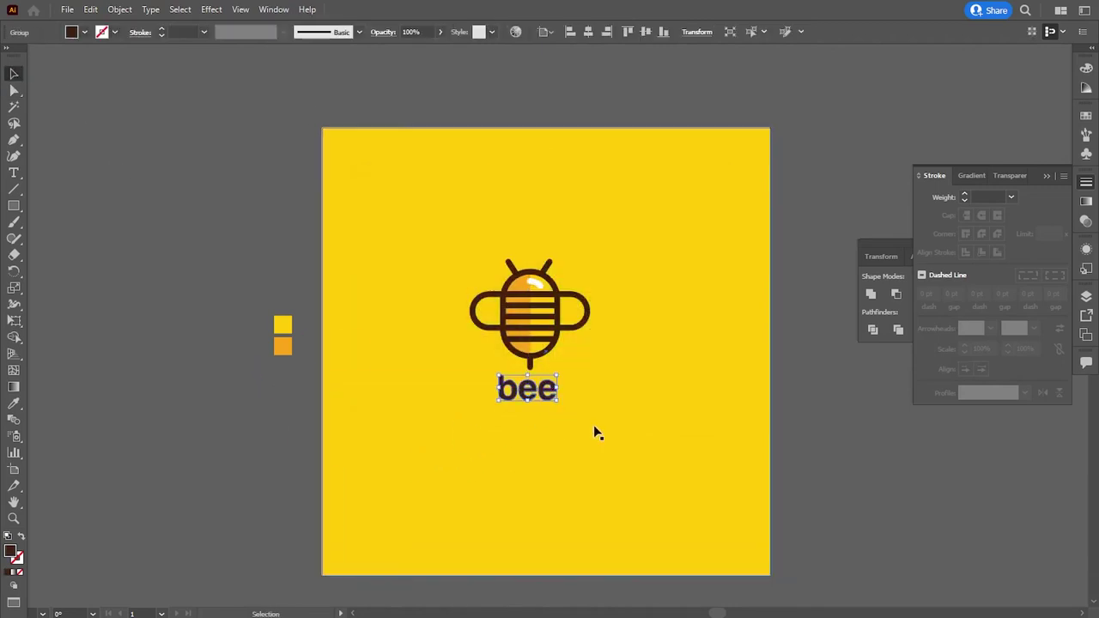
{"action": "left_click", "coordinate": [824, 472]}
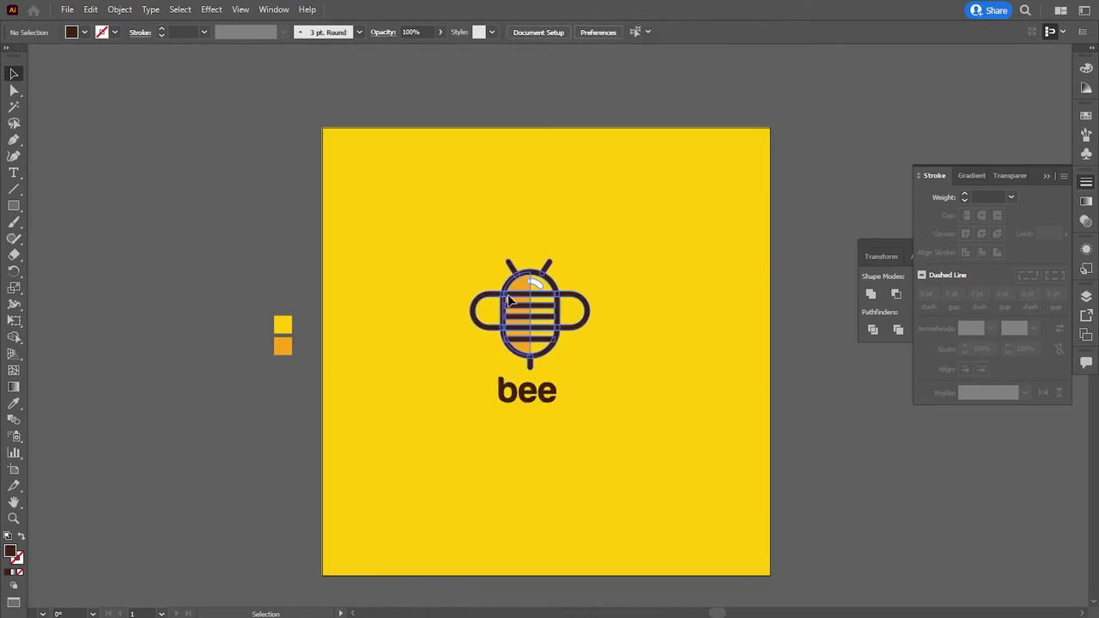
{"action": "left_click_drag", "start_coordinate": [472, 264], "coordinate": [591, 400]}
{"action": "left_click", "coordinate": [588, 32]}
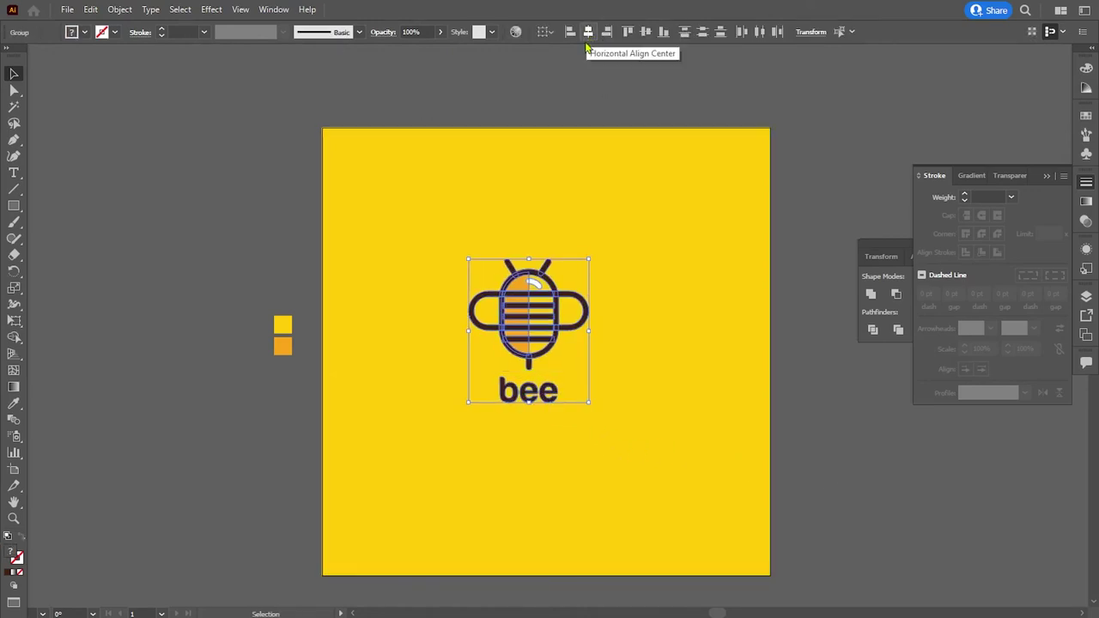
{"action": "left_click", "coordinate": [120, 8]}
{"action": "left_click", "coordinate": [138, 76]}
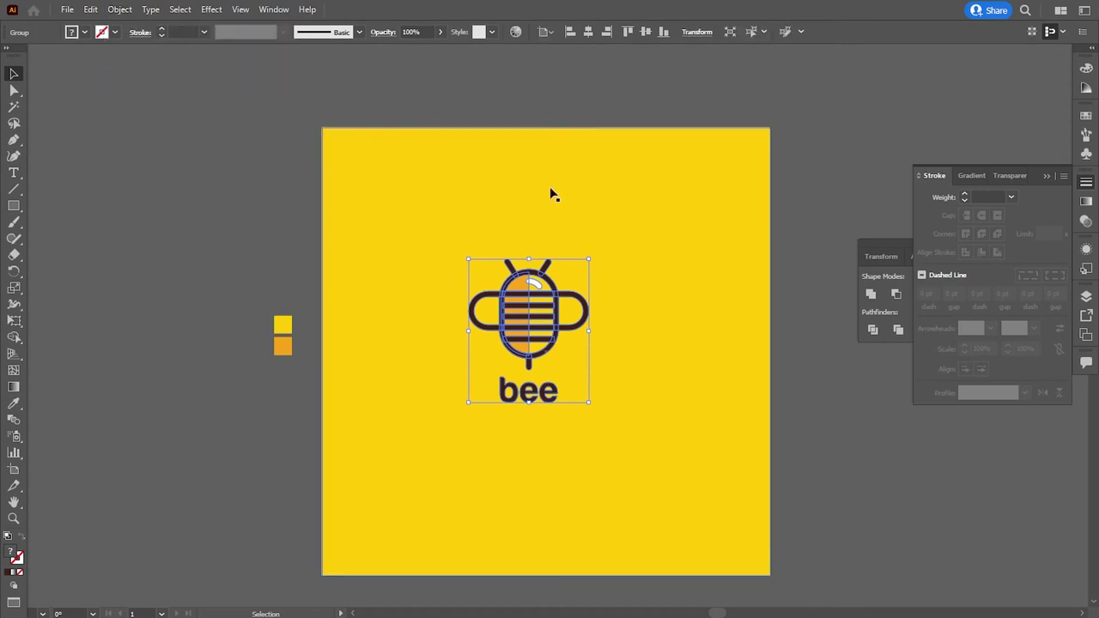
Centre the logo group on the artboard and scale it up to about 392 px wide
{"action": "left_click", "coordinate": [588, 32]}
{"action": "left_click", "coordinate": [645, 32]}
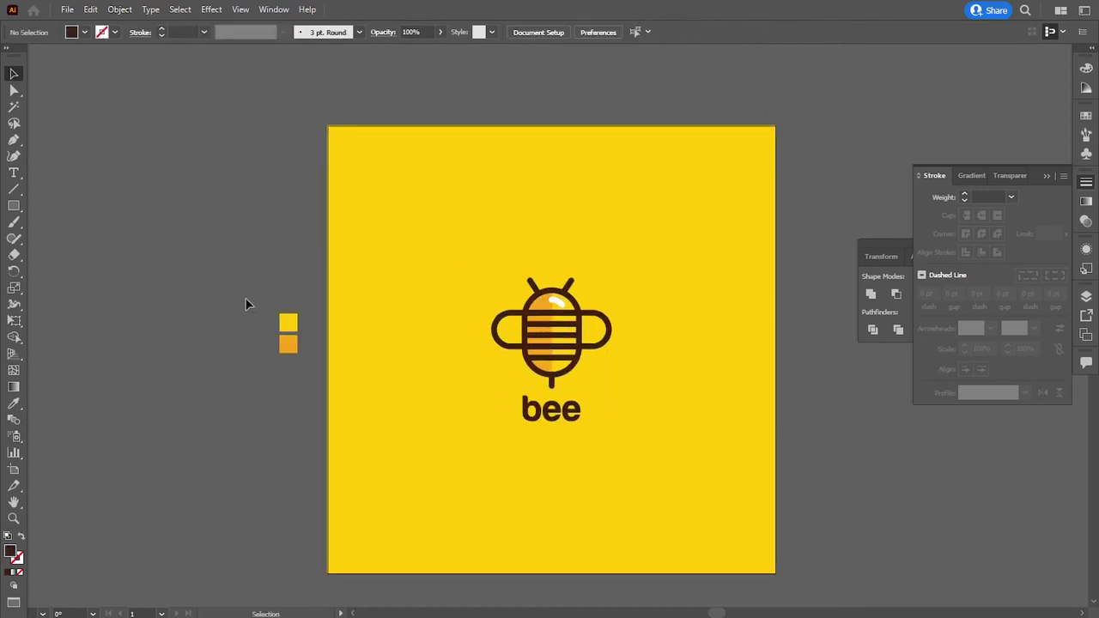
{"action": "left_click", "coordinate": [592, 403]}
{"action": "left_click_drag", "start_coordinate": [614, 424], "coordinate": [638, 490]}
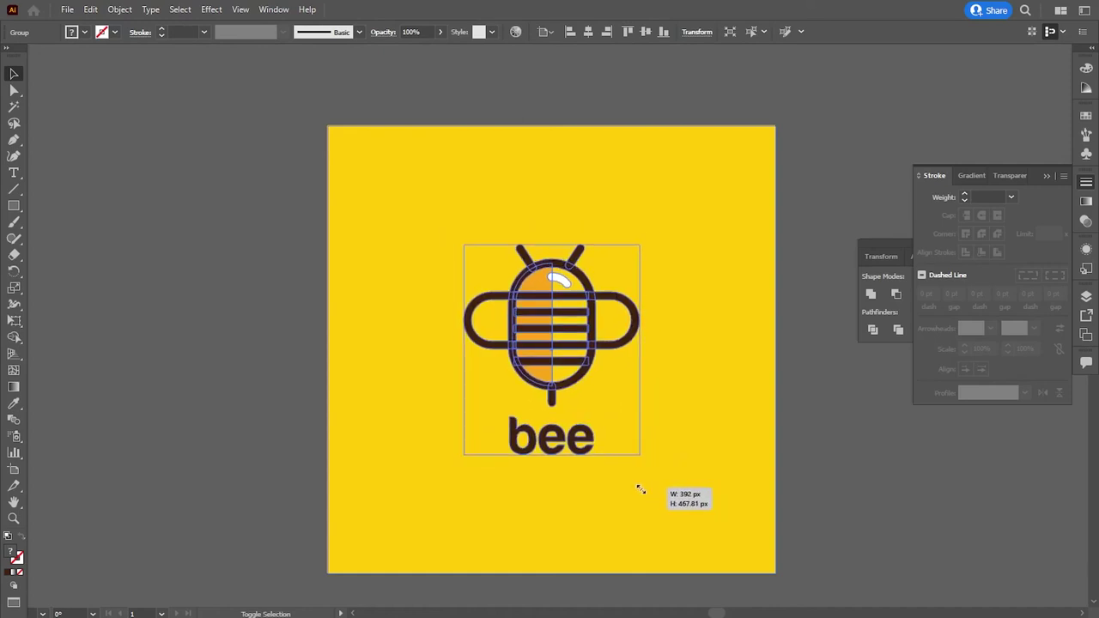
{"action": "left_click", "coordinate": [857, 491]}
Collapse the Stroke panel and close the floating Pathfinder panel group
{"action": "left_click", "coordinate": [1046, 176]}
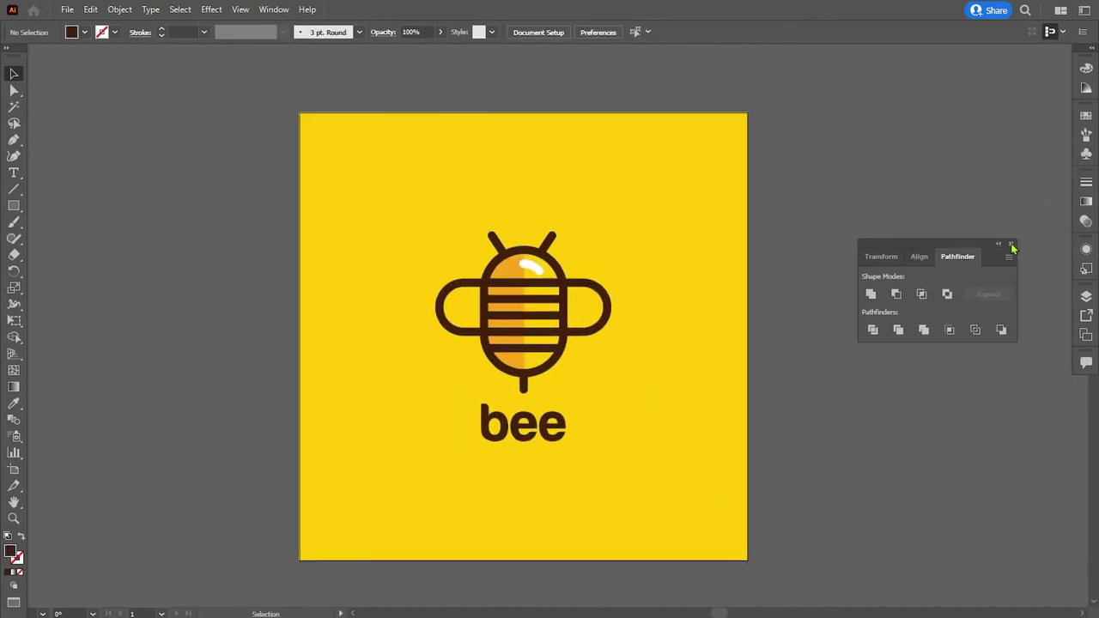
{"action": "left_click", "coordinate": [1014, 247]}
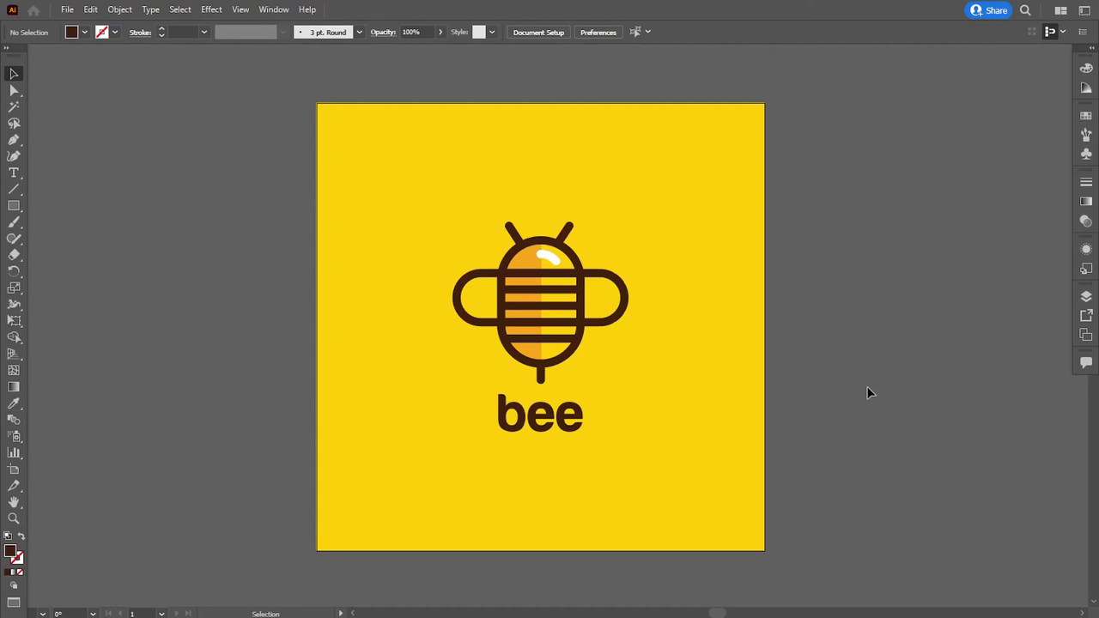